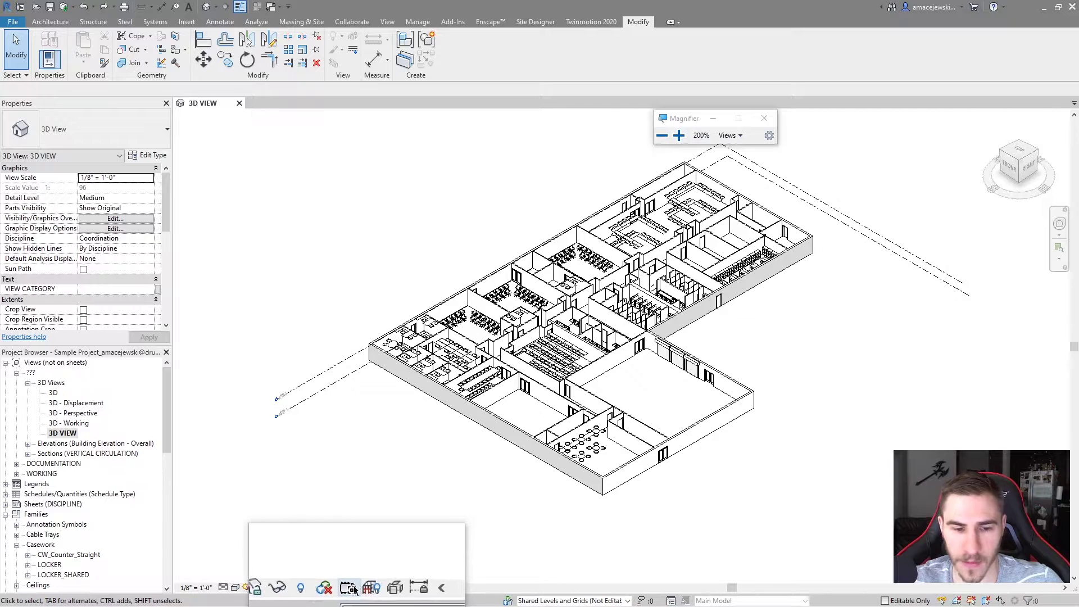
Close the screen magnifier and enable Temporary View Properties for the 3D view.
key("super+Escape")
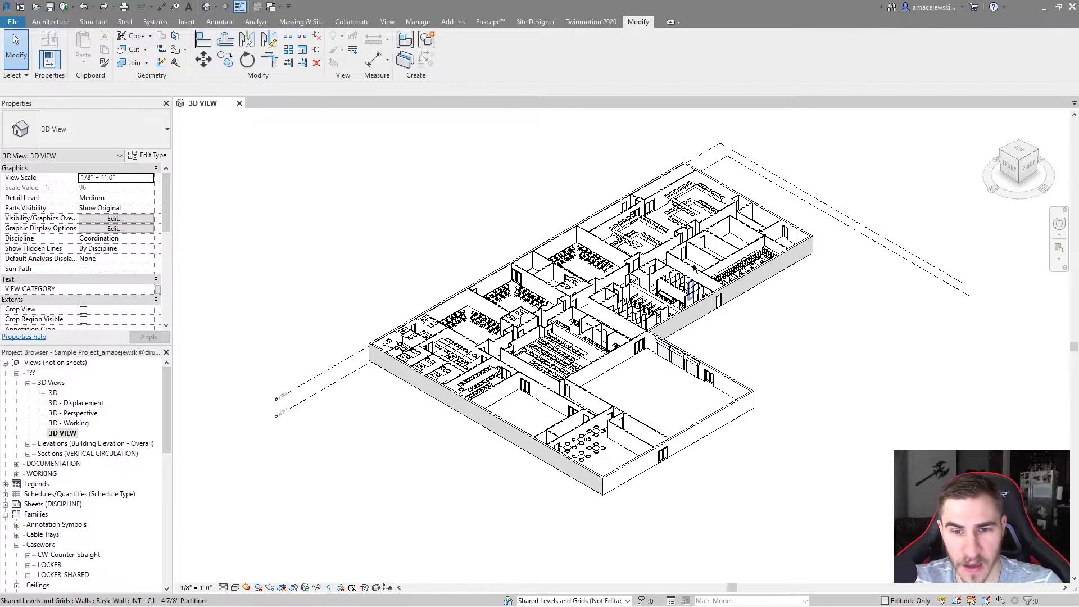
left_click(358, 588)
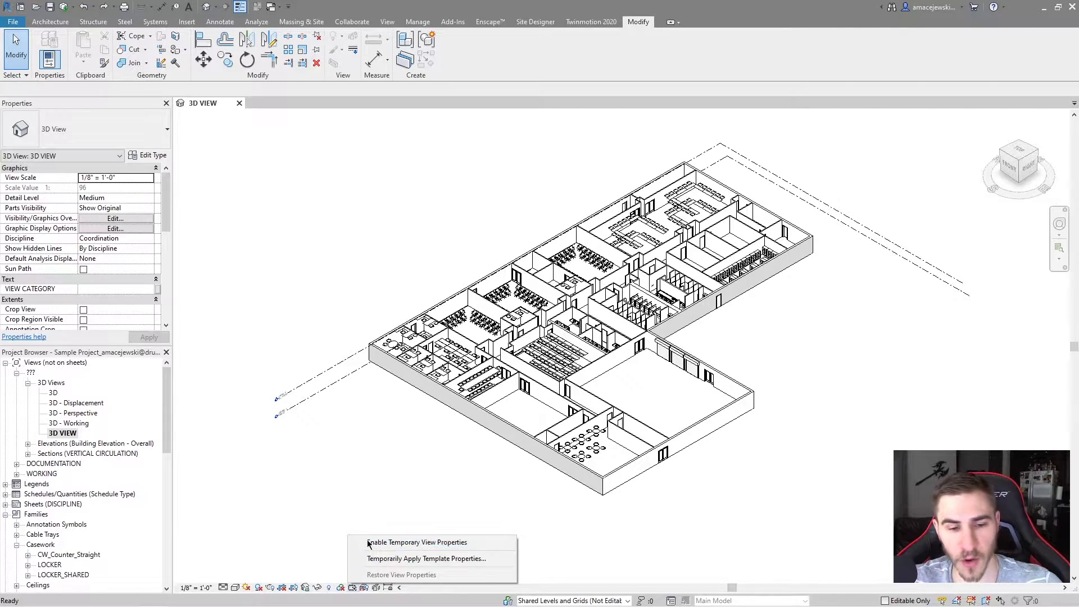
left_click(425, 543)
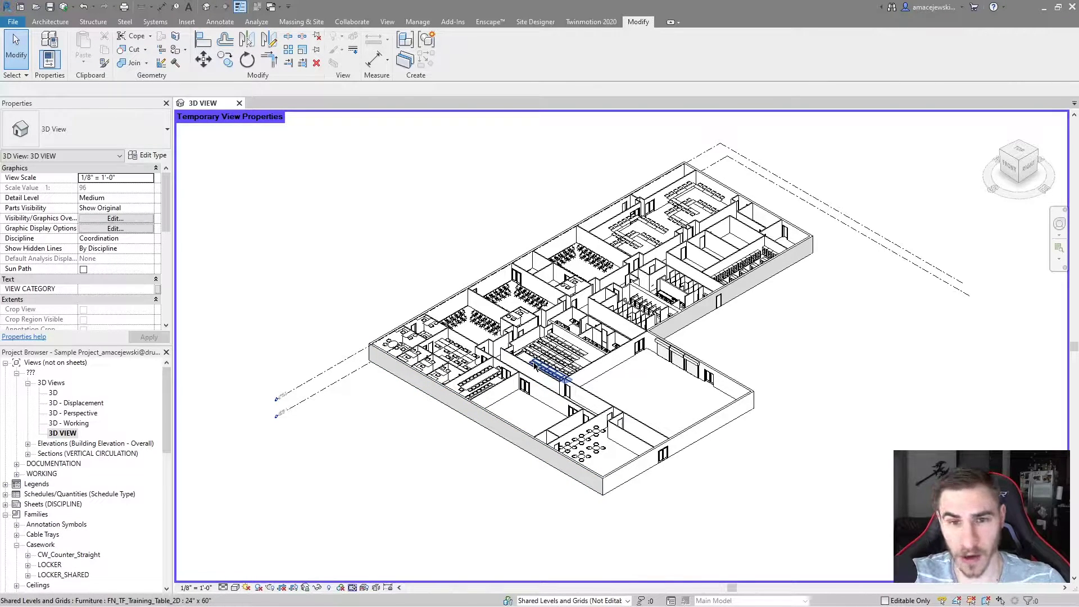
Look through the 3D view's properties down to its phasing settings, and briefly inspect its Visibility/Graphic Overrides without changing anything.
scroll(120, 220, "down", 3)
scroll(119, 221, "down", 10)
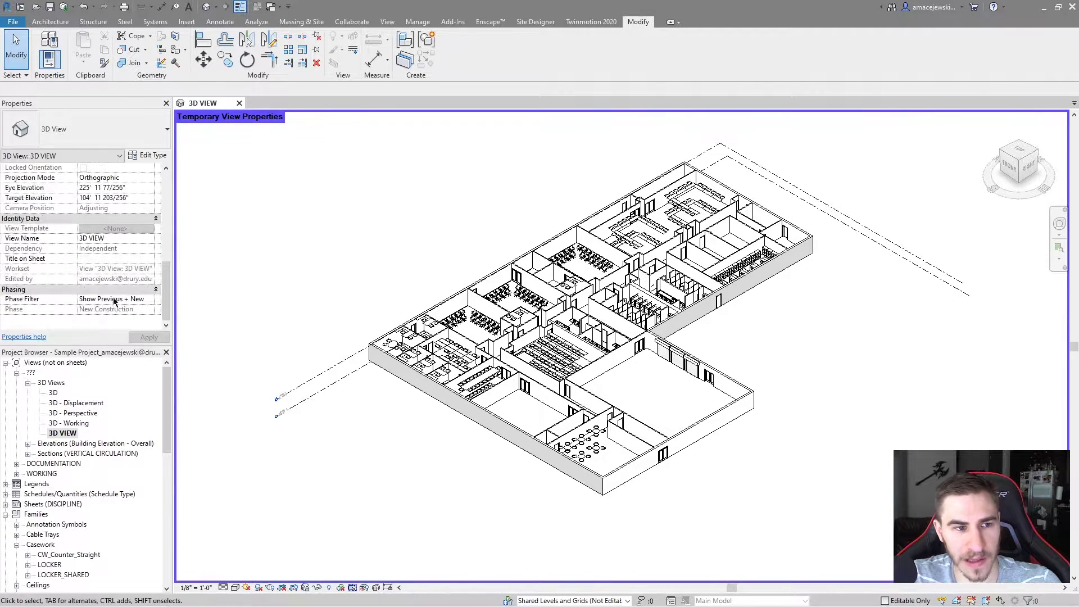
scroll(112, 304, "up", 12)
key("v")
key("v")
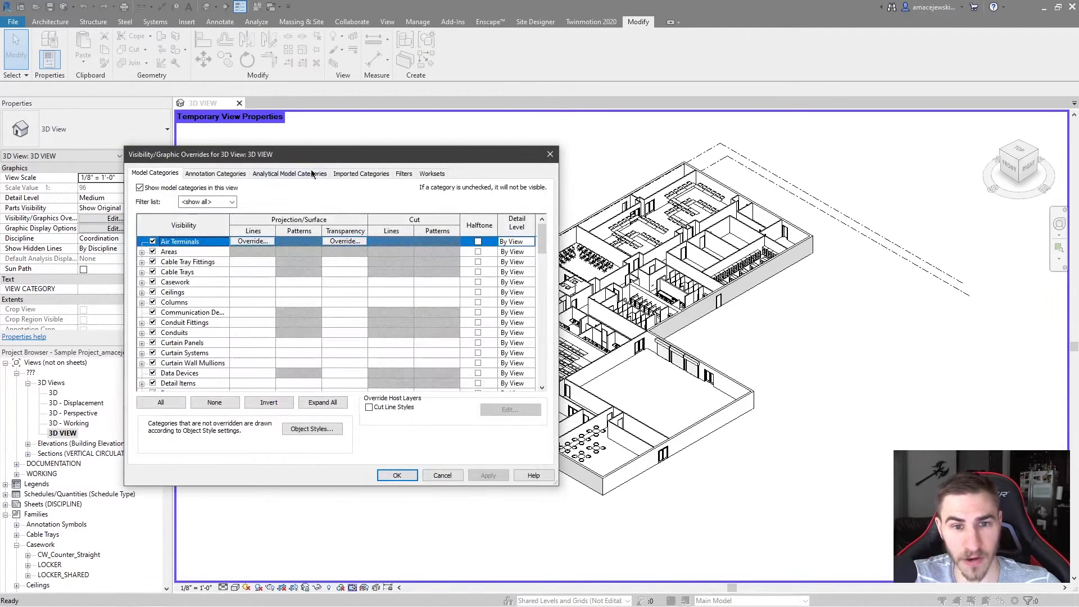
left_click_drag(365, 160, 425, 166)
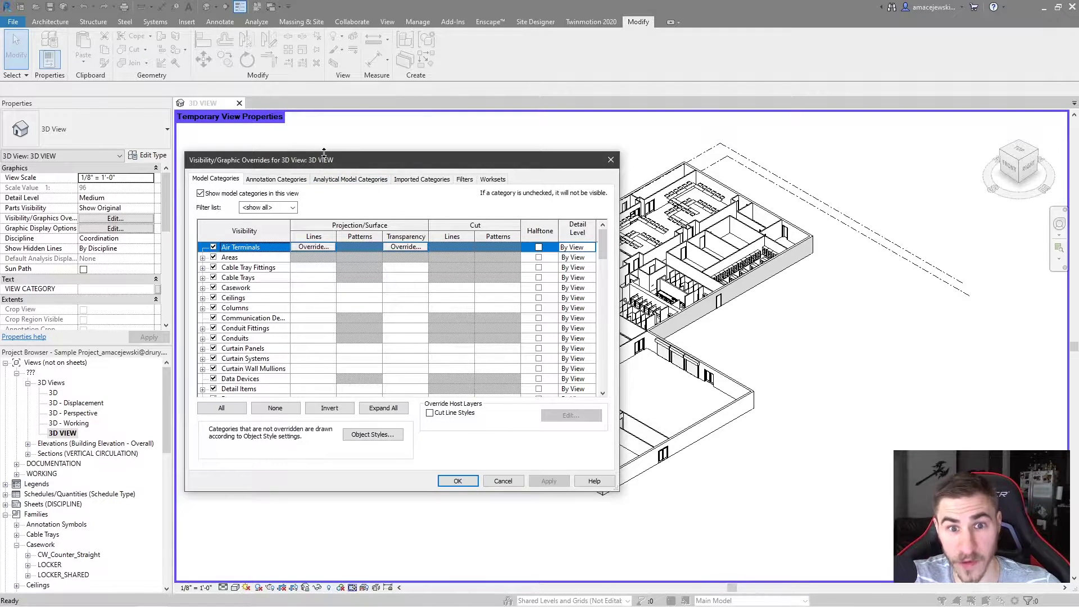
left_click(615, 161)
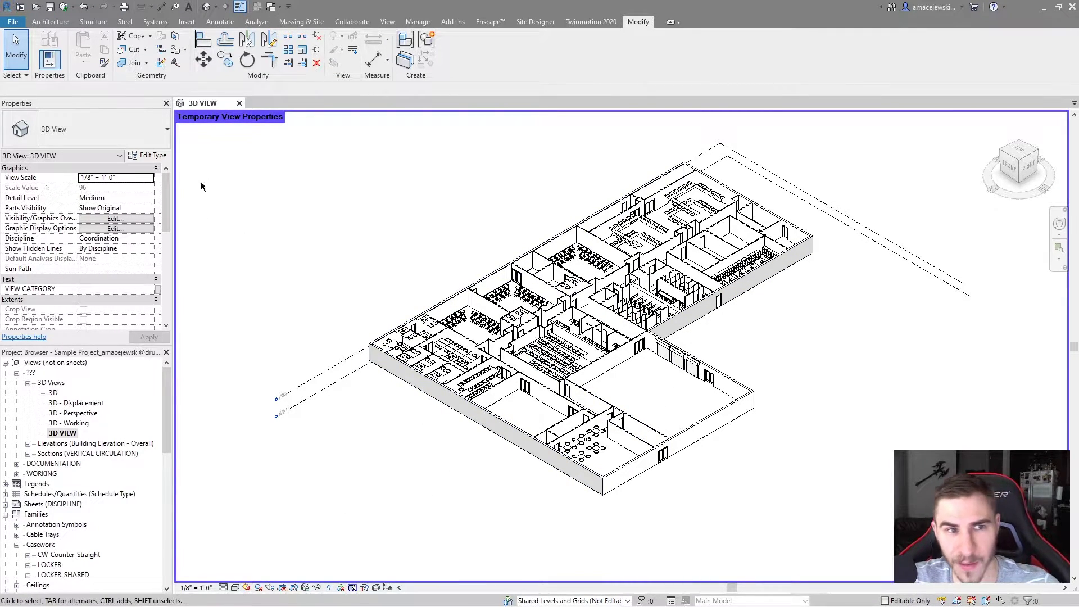
Examine the 3D view's Visibility/Graphic Overrides, covering model categories, imported categories, filters and worksets, without changing anything.
key("v")
key("g")
left_click_drag(450, 160, 473, 153)
scroll(301, 306, "down", 3)
scroll(320, 304, "down", 6)
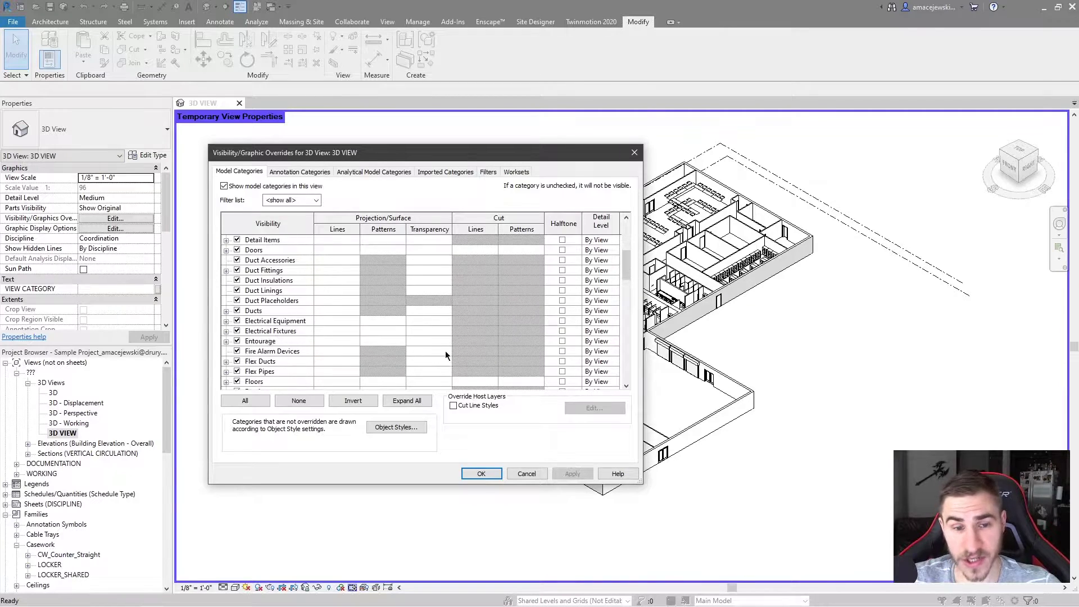
scroll(312, 310, "down", 6)
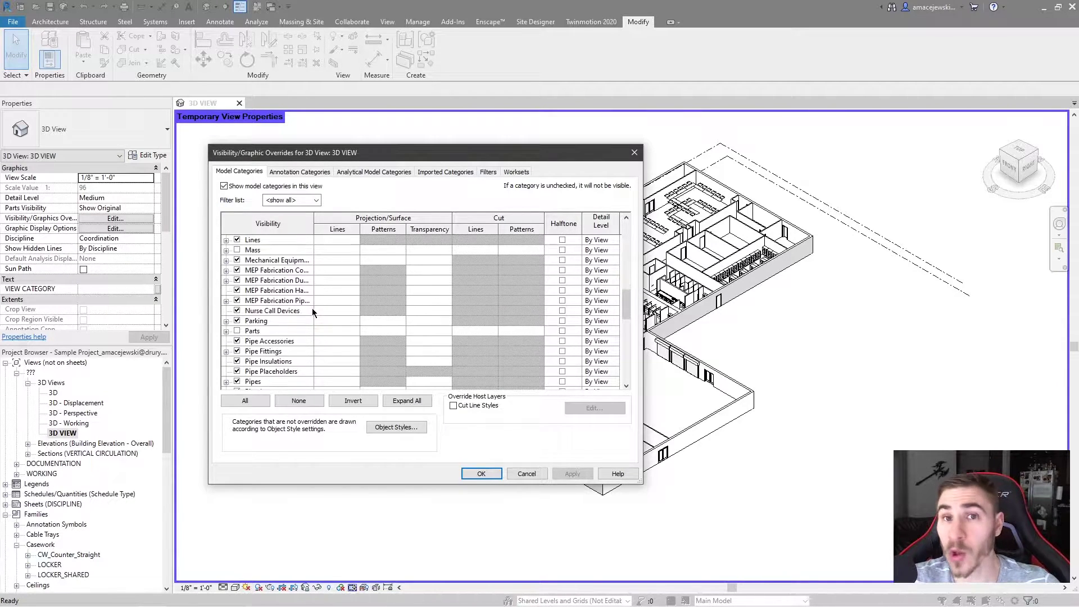
scroll(273, 320, "down", 2)
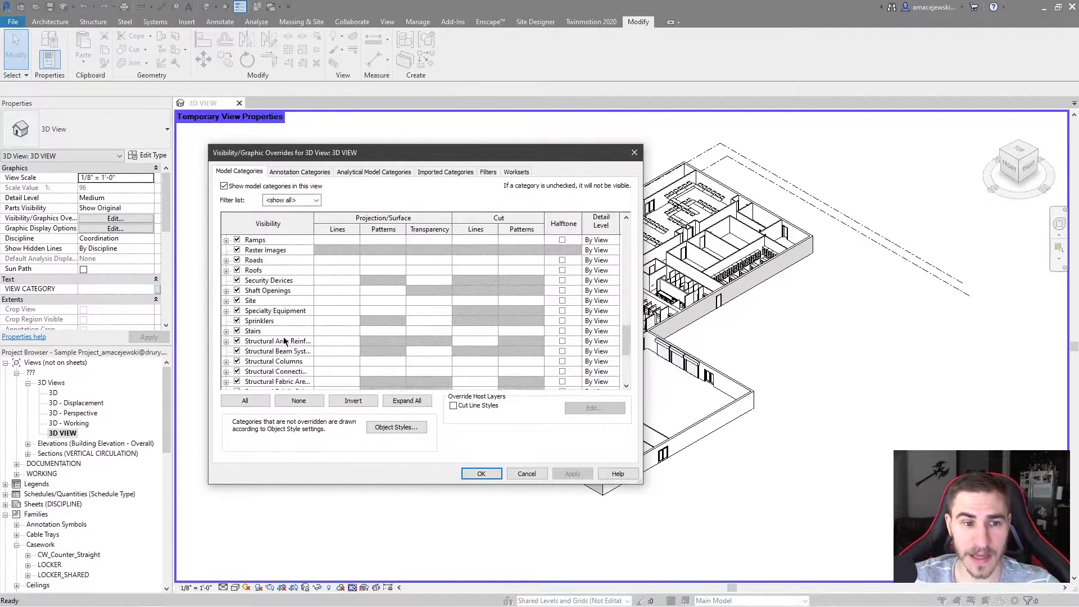
scroll(275, 337, "up", 6)
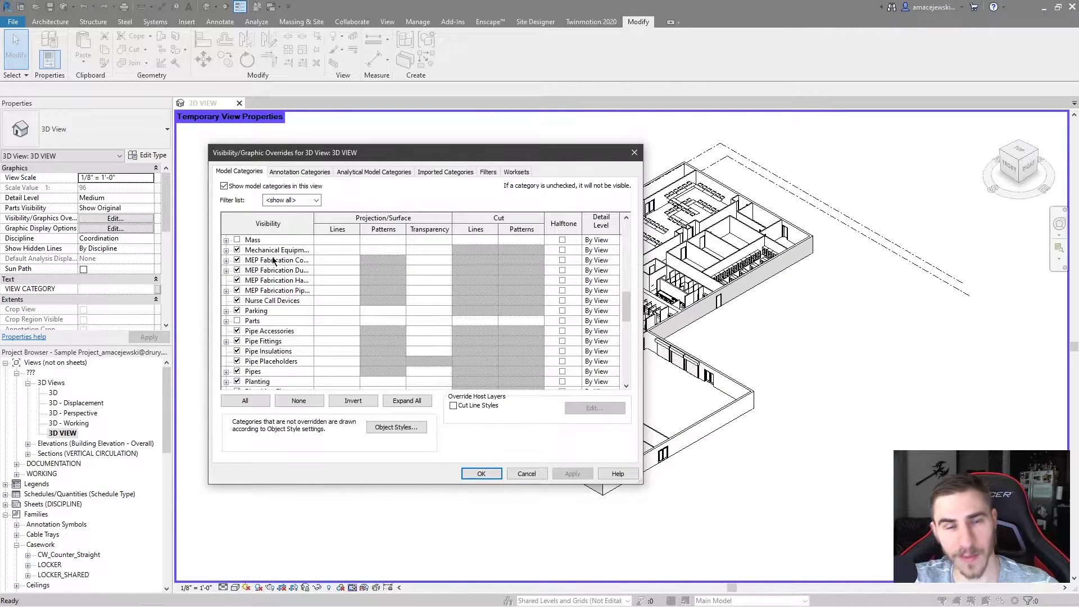
left_click(268, 325)
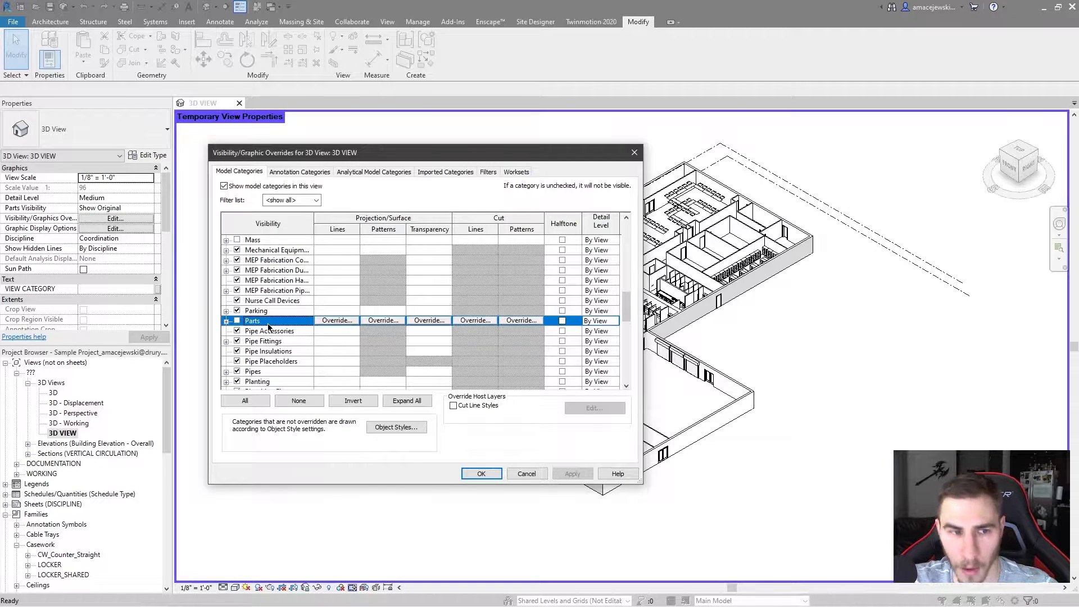
scroll(271, 320, "up", 4)
scroll(274, 304, "up", 3)
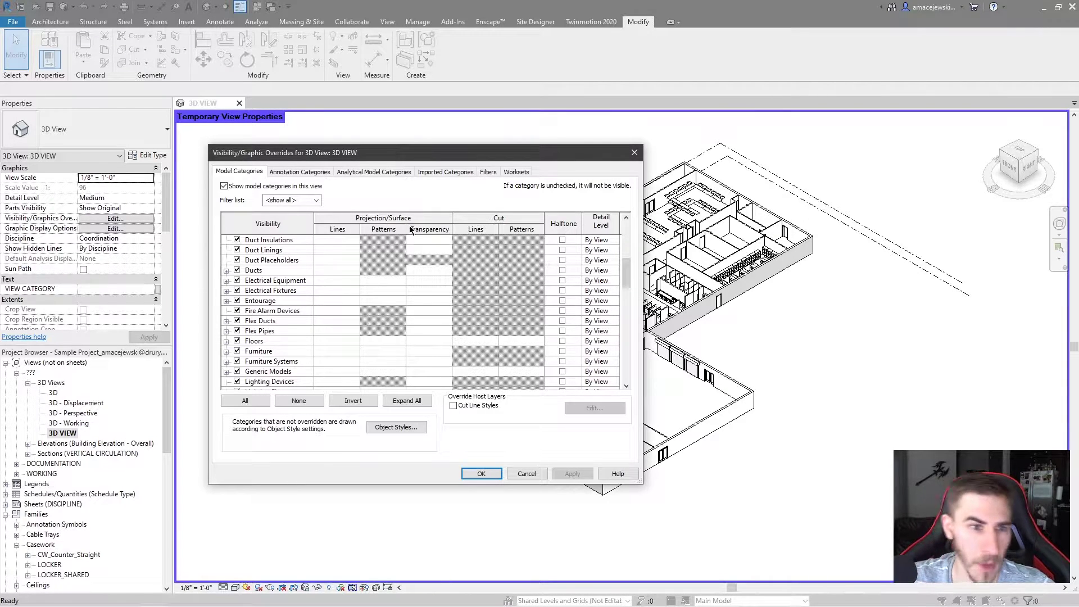
left_click(344, 171)
left_click(448, 171)
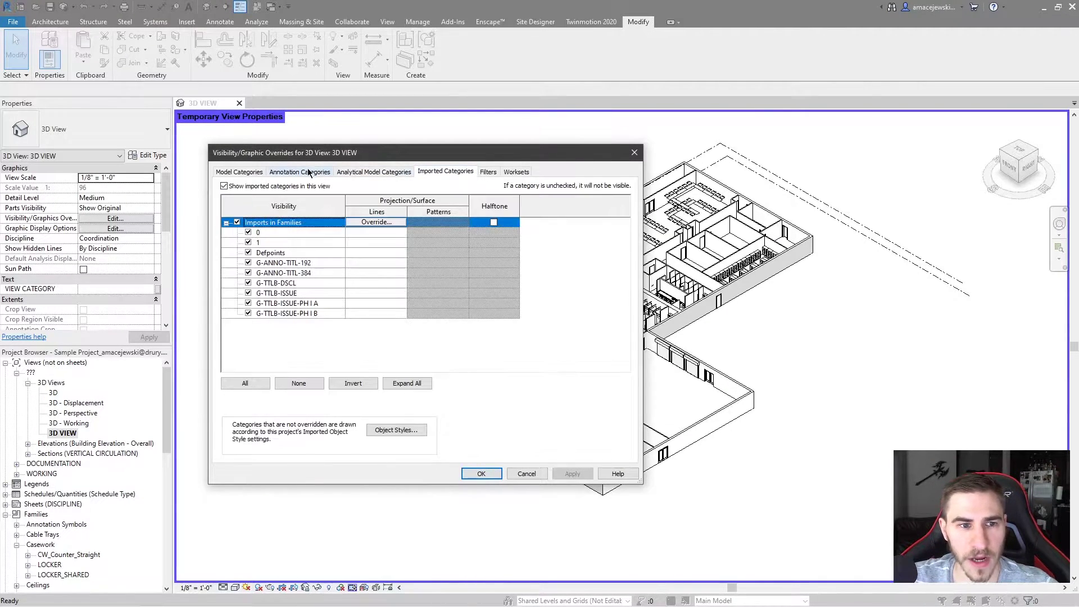
left_click(487, 172)
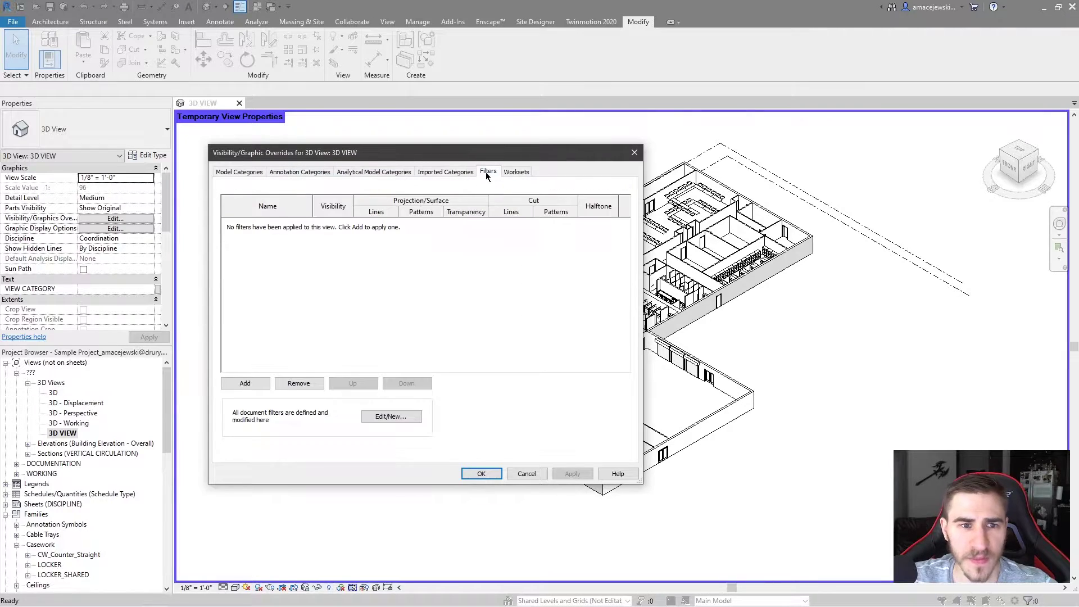
left_click(515, 172)
left_click(256, 172)
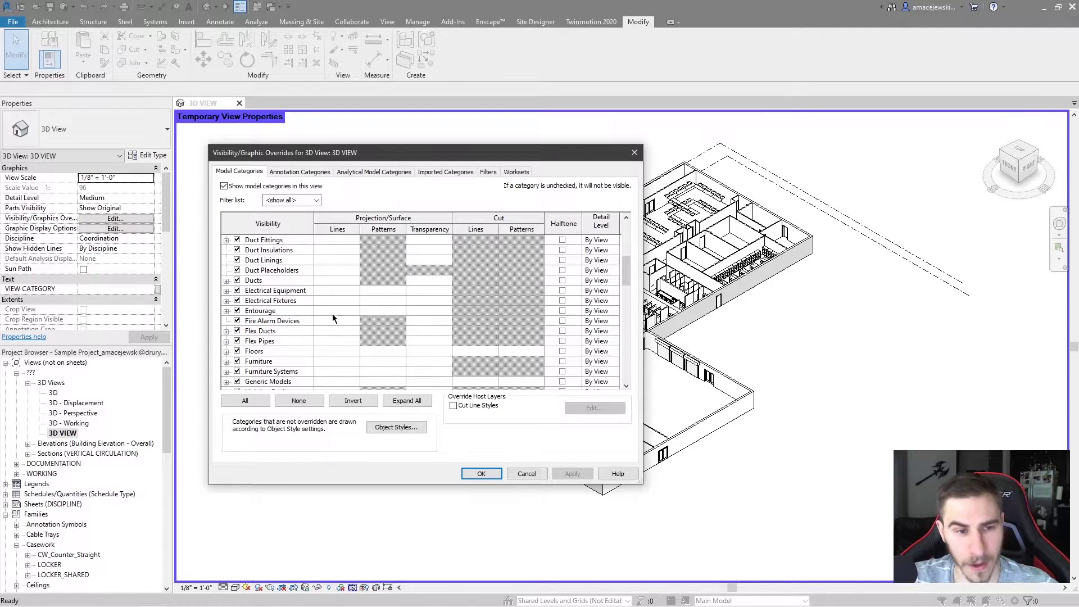
left_click(634, 153)
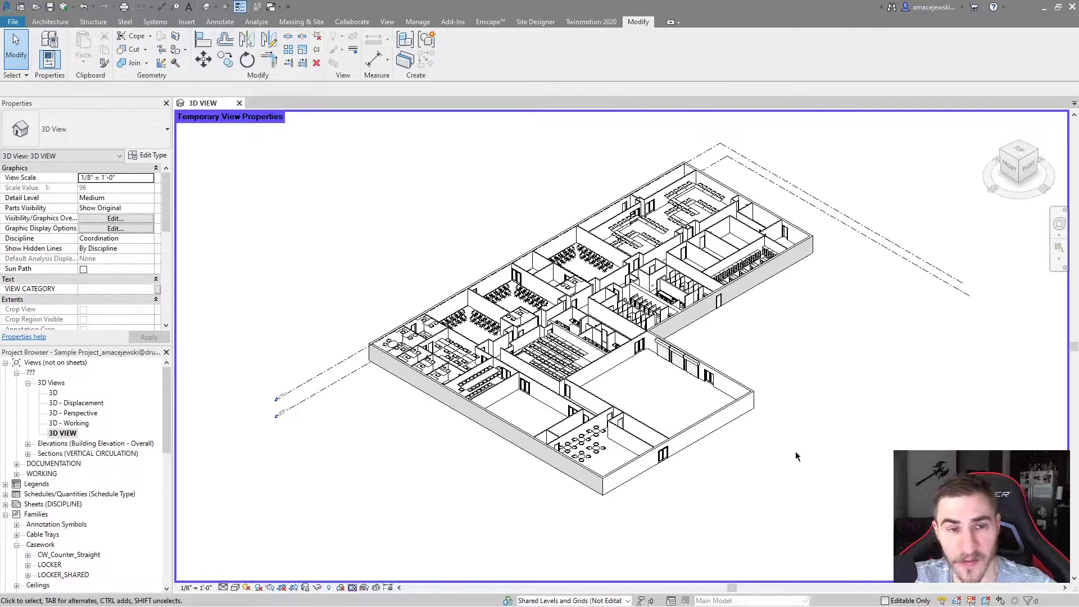
Turn off the visibility of all model categories from Casework through Duct Fittings in the 3D view's graphic overrides.
key("v")
key("g")
left_click(284, 280)
scroll(286, 315, "down", 2)
left_click(284, 360, "shift")
scroll(287, 346, "down", 1)
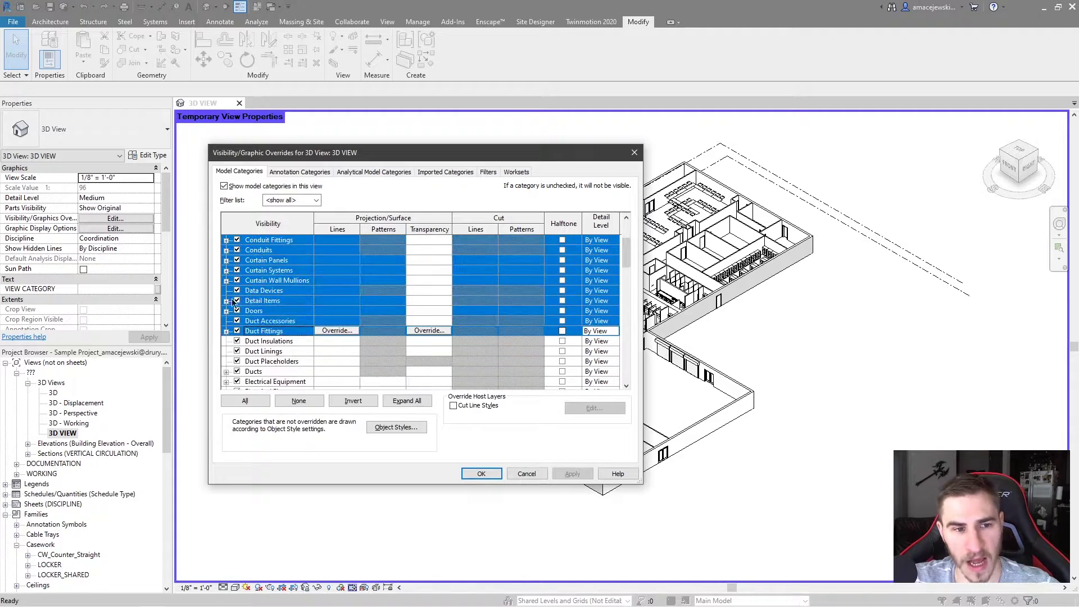
left_click(237, 290)
Override the Entourage category's projection/surface pattern with a solid foreground fill in purple, RGB 128-000-128.
scroll(287, 314, "down", 2)
left_click(292, 341)
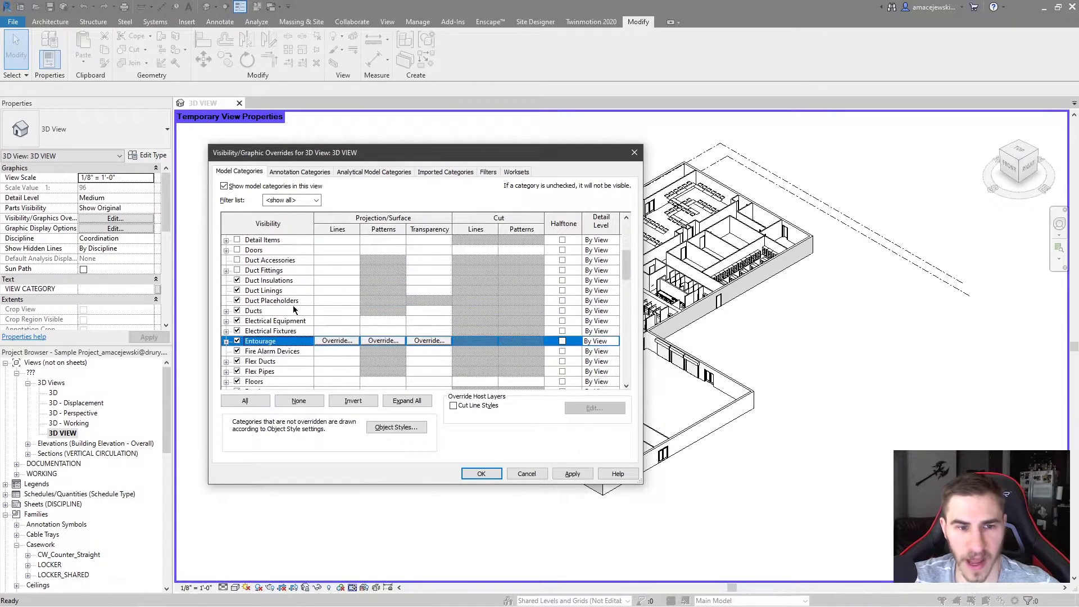
scroll(337, 337, "down", 1)
left_click(384, 311)
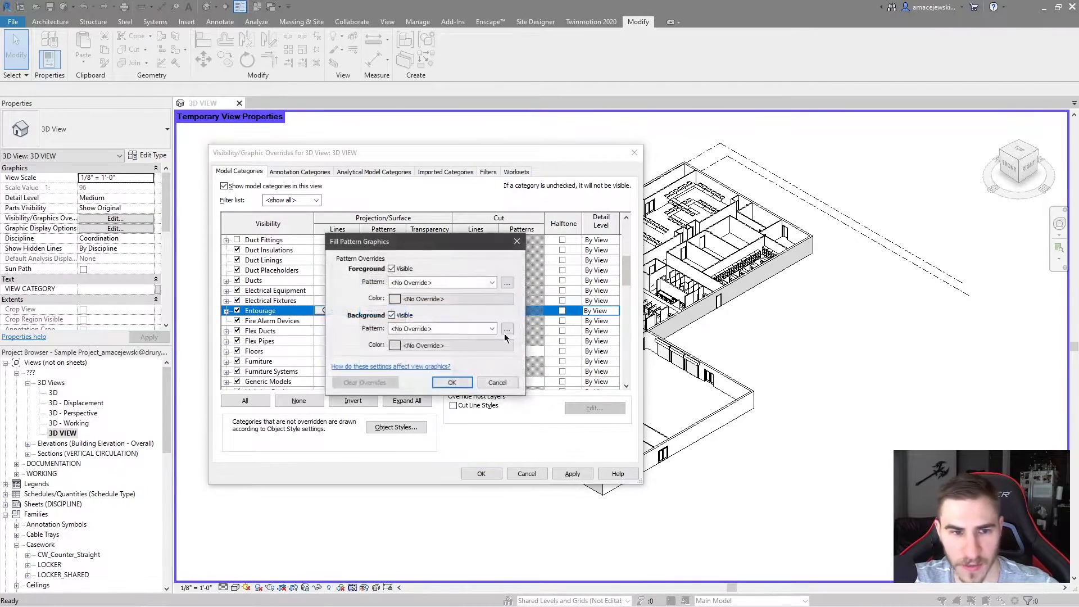
left_click(429, 282)
left_click(439, 304)
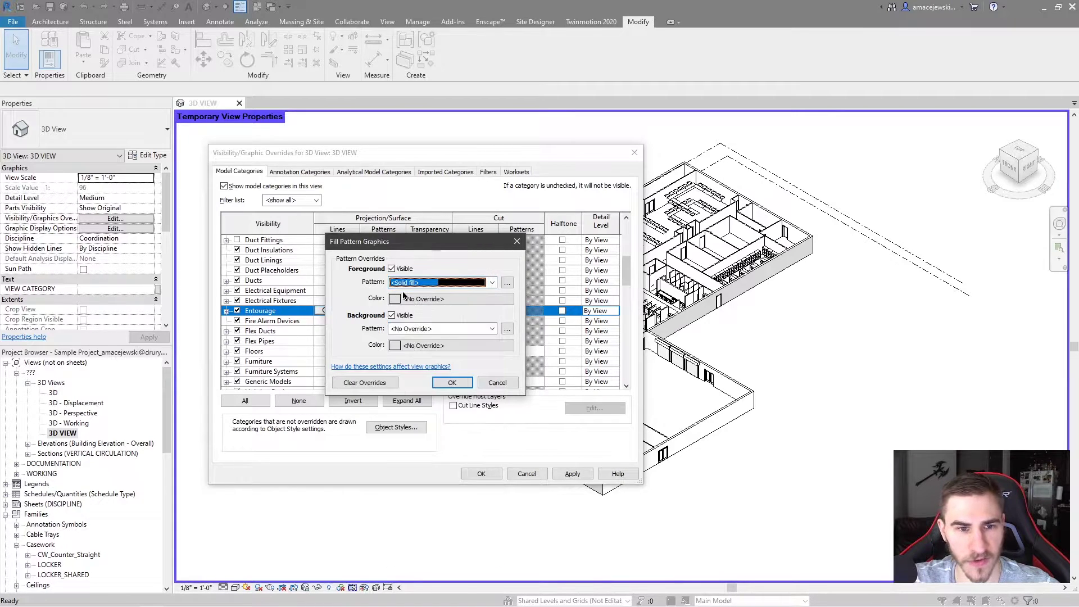
left_click(410, 299)
left_click(396, 274)
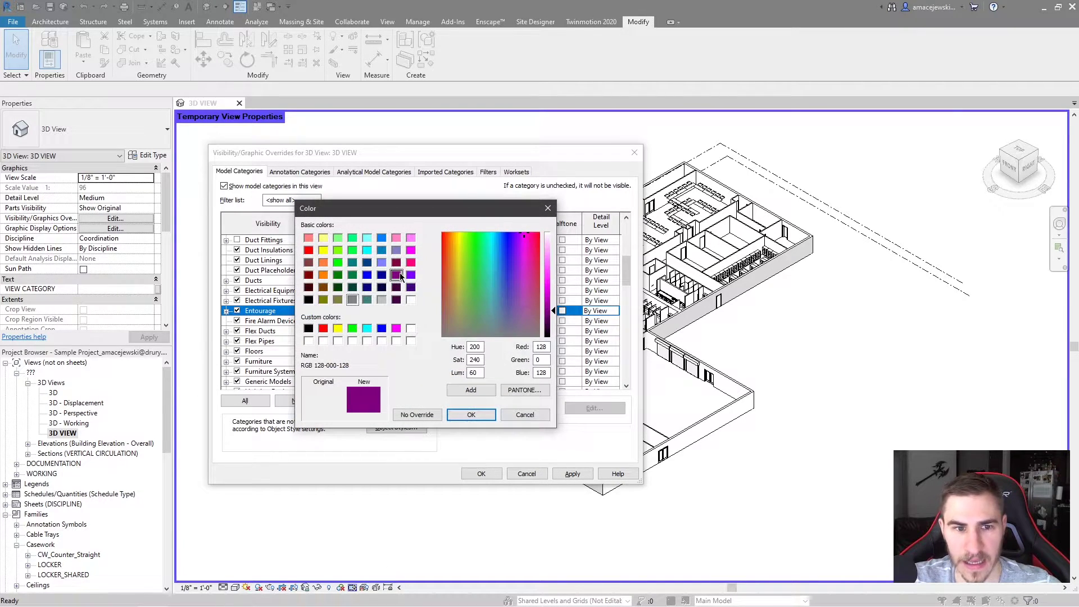
left_click(471, 414)
left_click(453, 382)
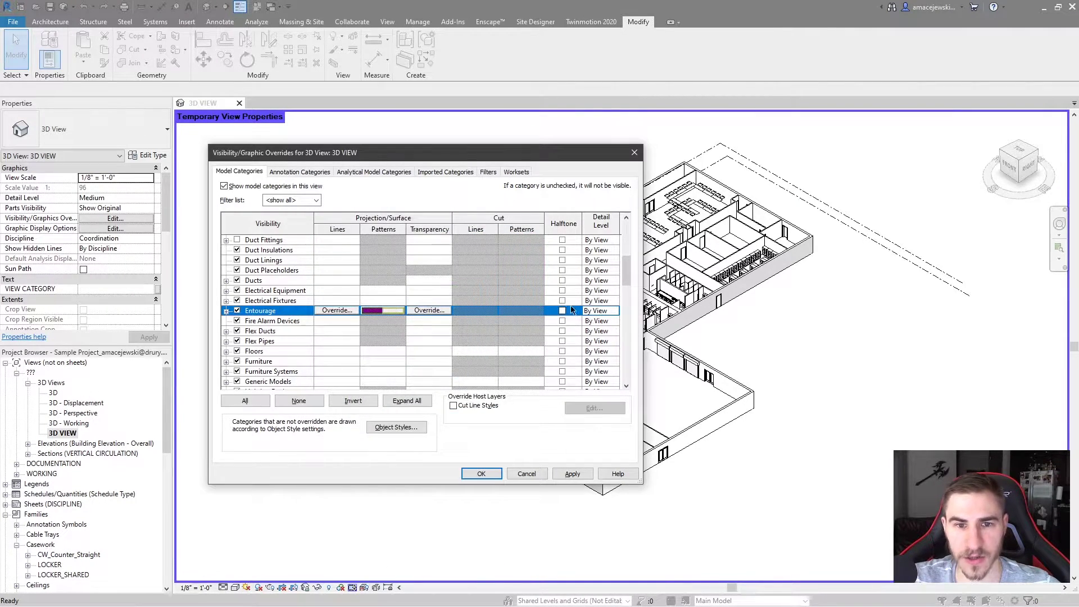
Set Flex Pipes, Furniture, Lighting Devices and MEP Fabrication Containment to halftone, and accept the graphic overrides.
left_click(562, 341)
left_click(562, 361)
scroll(571, 354, "down", 1)
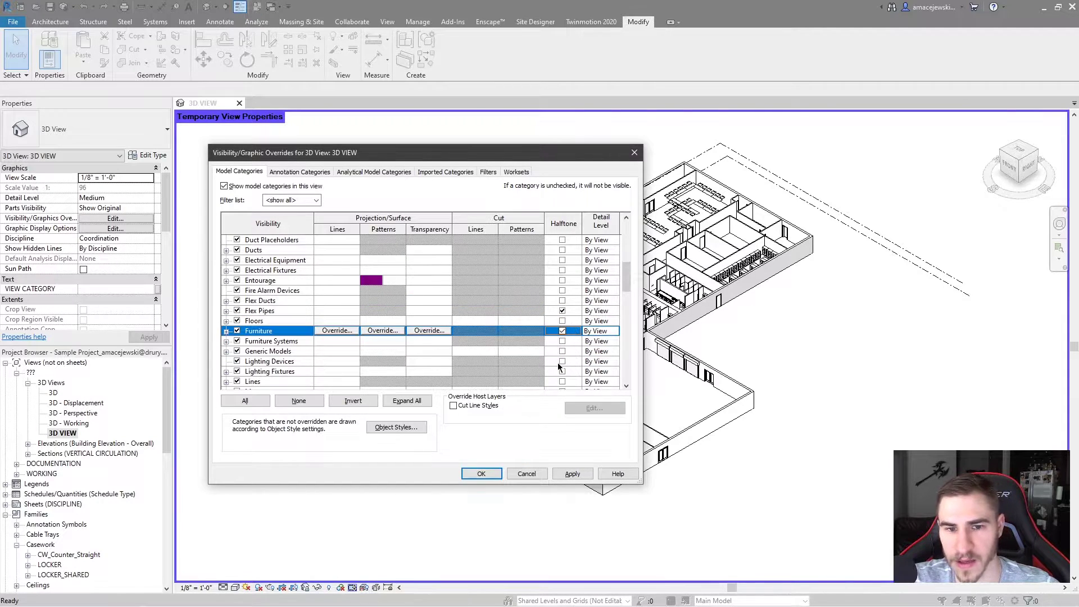
left_click(561, 363)
scroll(578, 338, "down", 2)
left_click(562, 361)
scroll(523, 326, "down", 4)
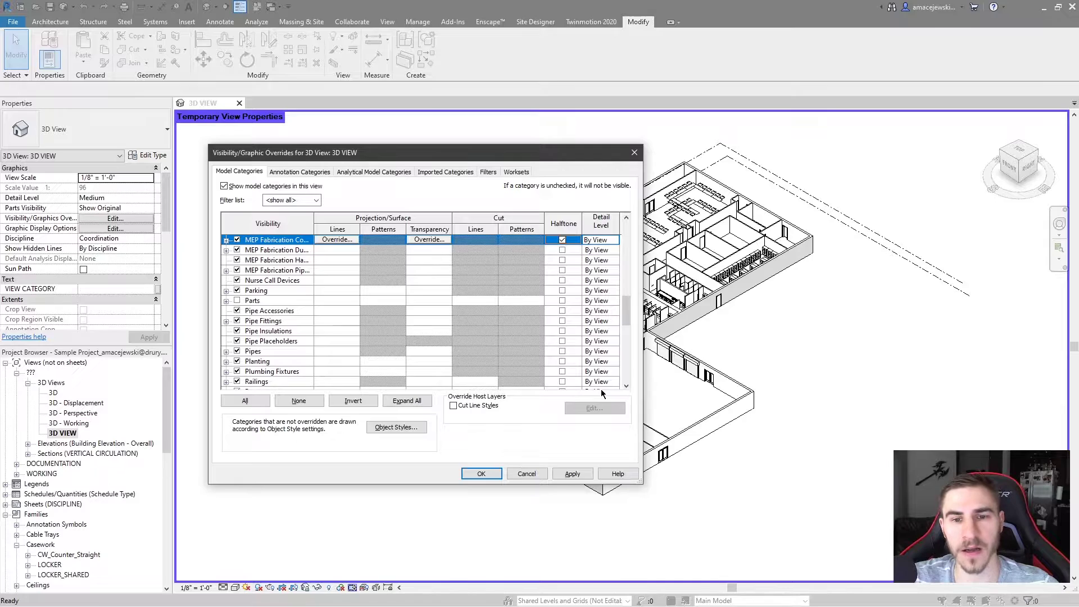
left_click(482, 476)
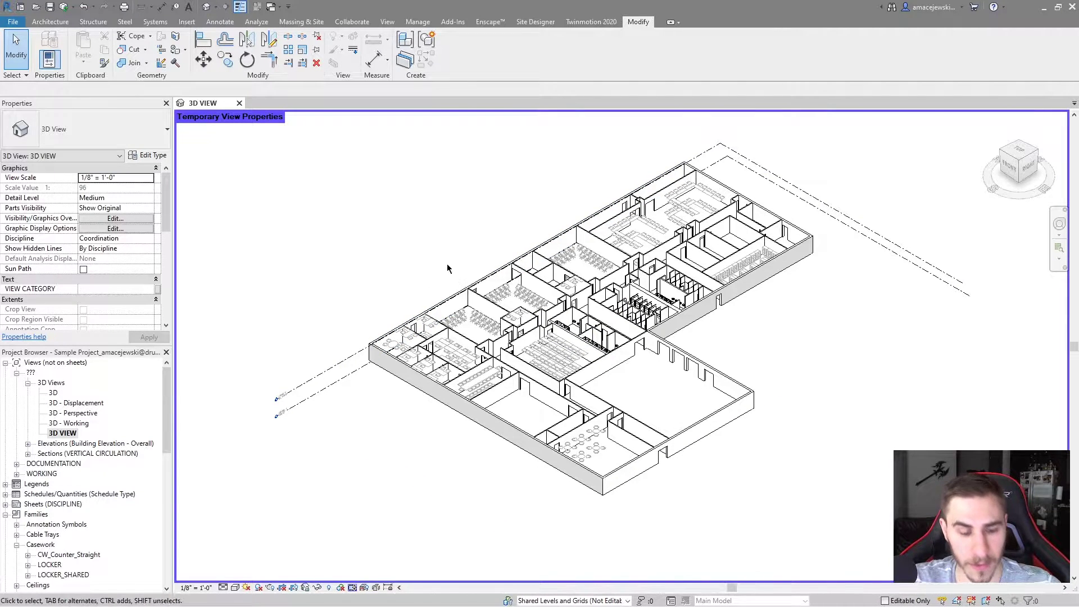
Override the Walls category's projection/surface pattern with a solid red foreground fill and apply it to the 3D view.
key("v")
key("v")
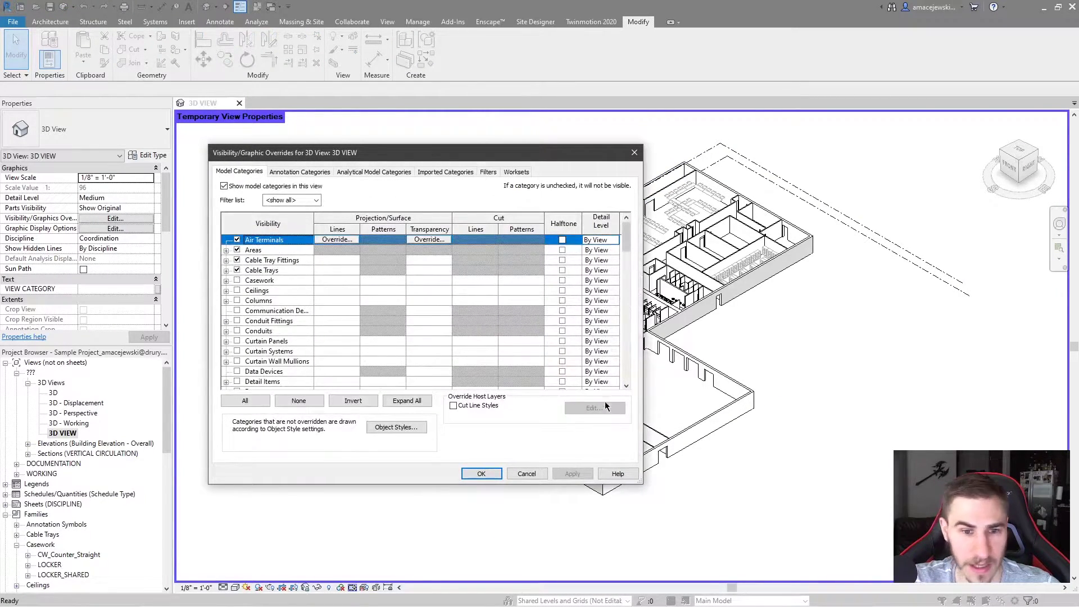
scroll(308, 356, "down", 15)
left_click(385, 362)
left_click(391, 361)
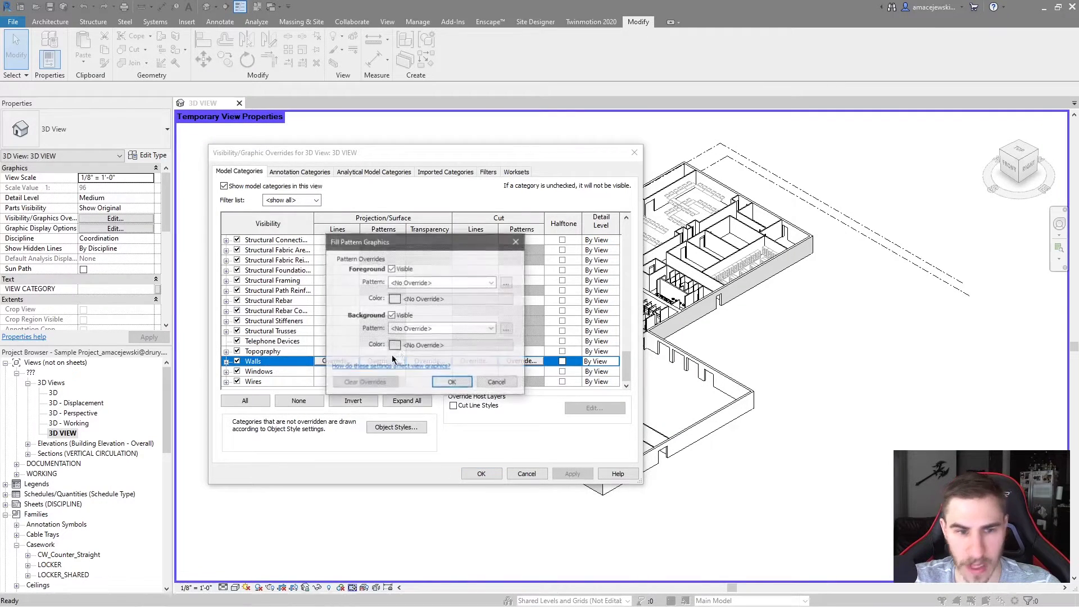
left_click(422, 283)
left_click(420, 301)
left_click(420, 299)
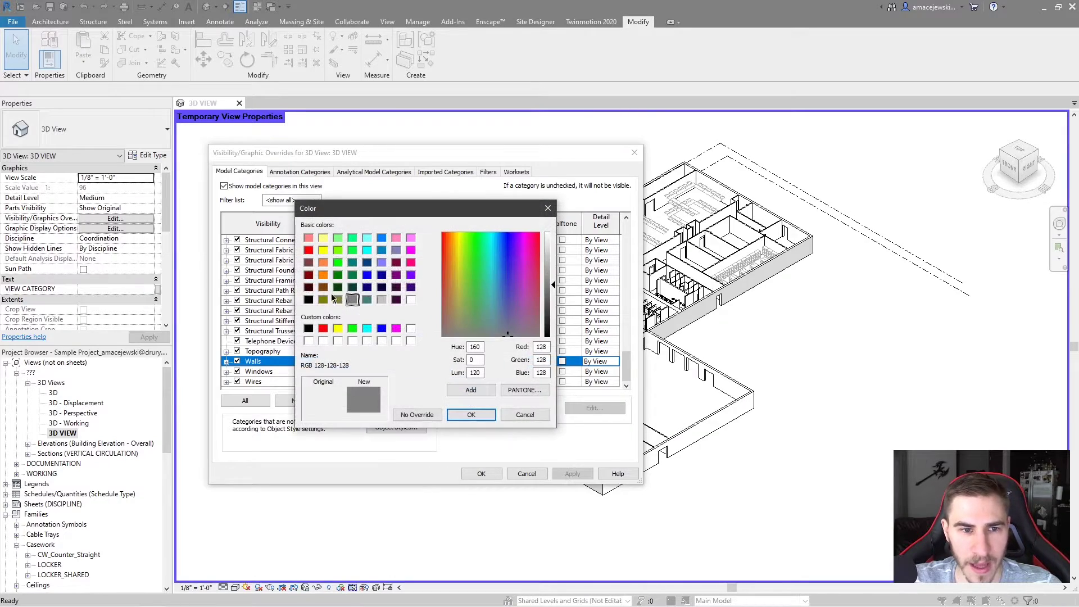
left_click(309, 250)
left_click(471, 414)
left_click(454, 385)
left_click(481, 473)
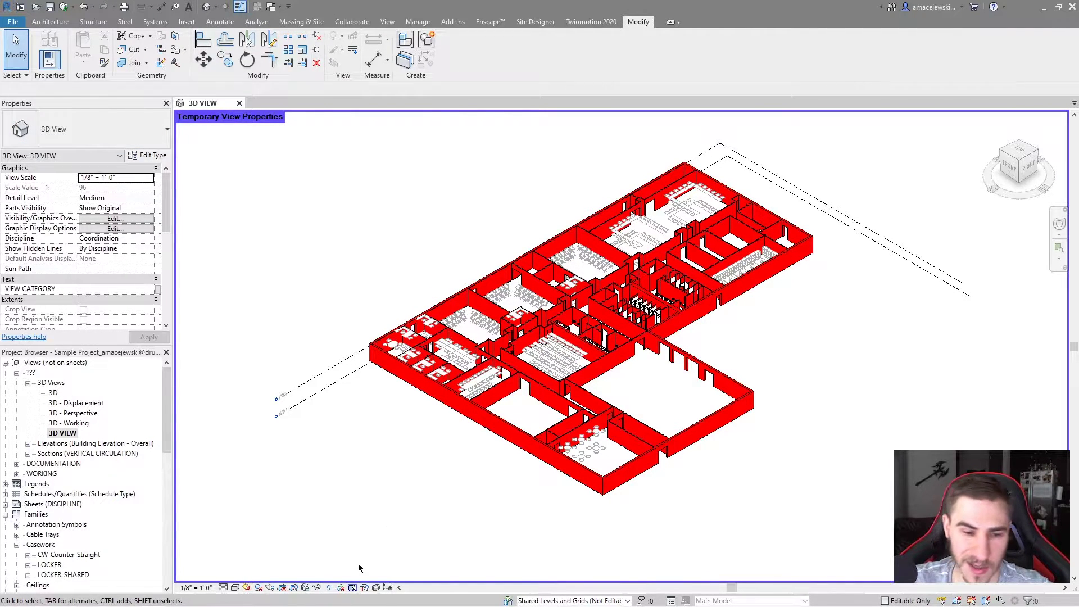
Restore the 3D view's original properties and check the model categories in its Visibility/Graphic Overrides.
left_click(352, 588)
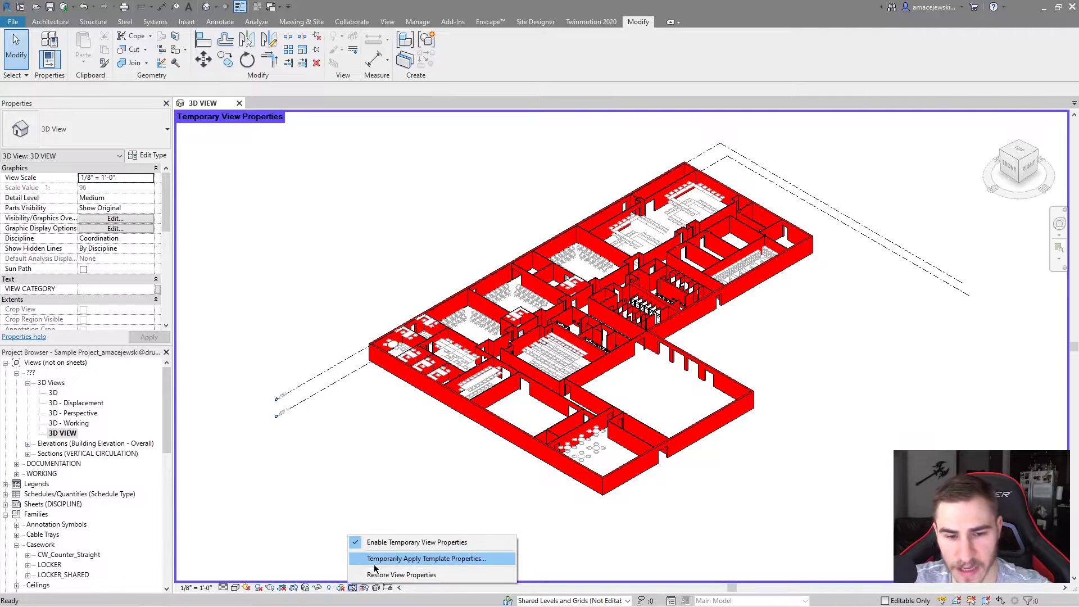
left_click(409, 575)
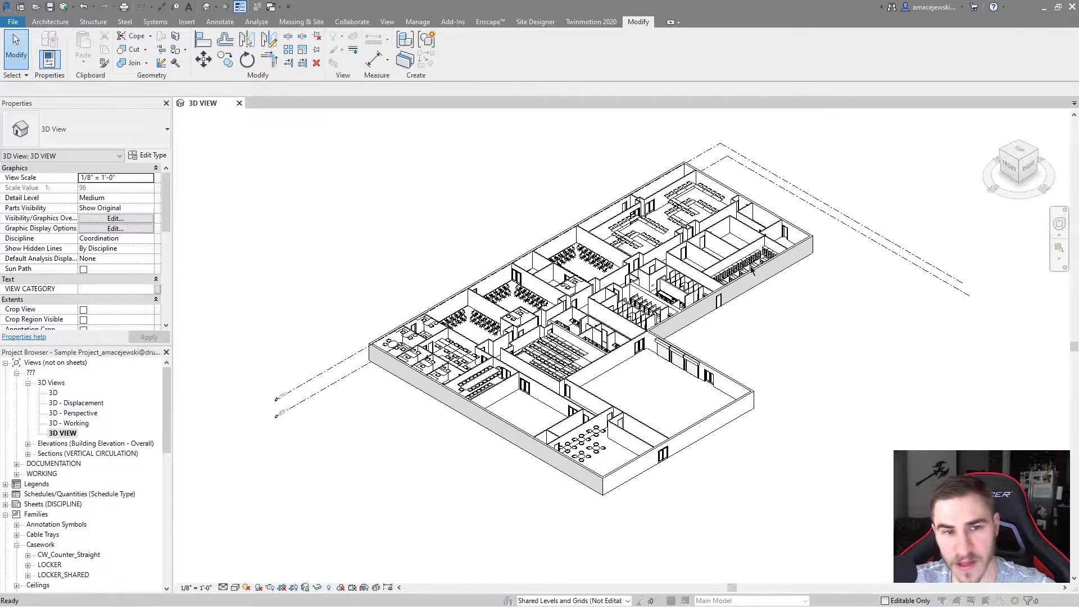
key("v")
key("g")
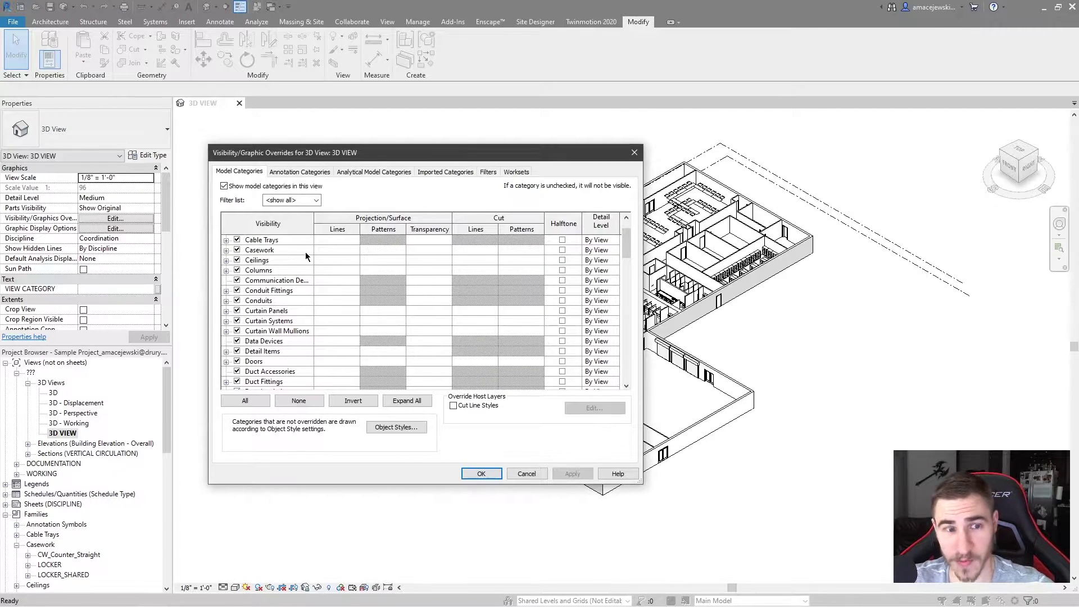
scroll(284, 298, "down", 9)
scroll(265, 294, "down", 10)
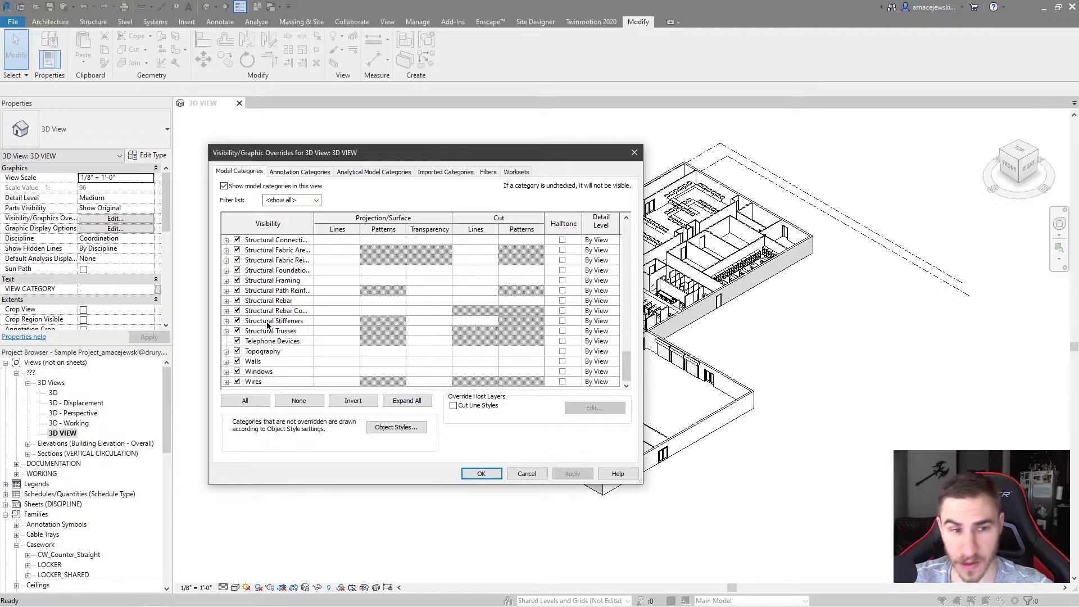
scroll(369, 345, "up", 7)
scroll(426, 316, "up", 14)
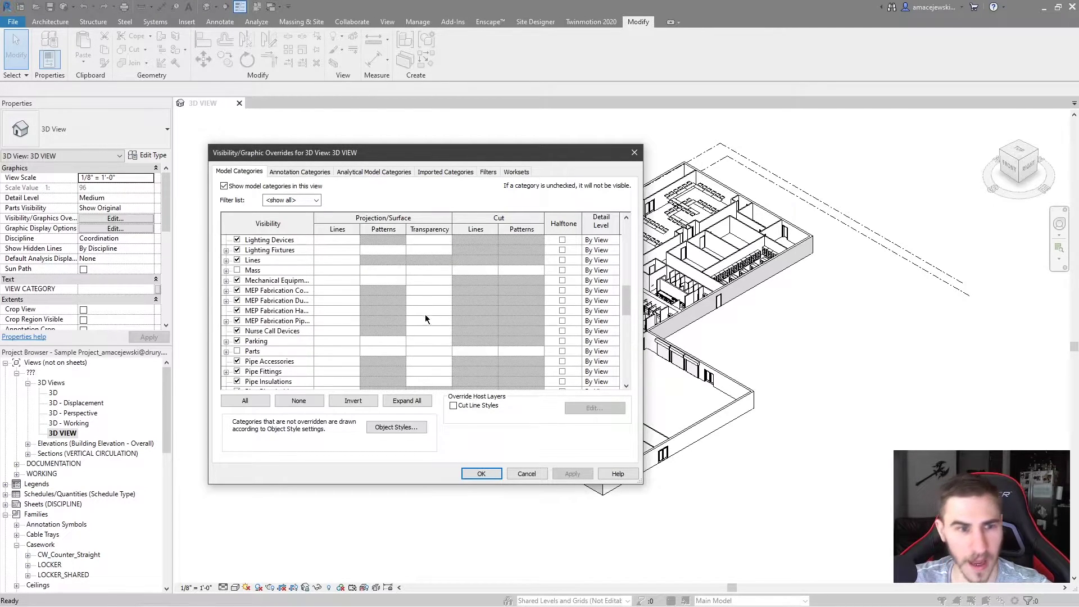
Close the 3D view's graphic overrides and inspect the view template assigned to the LEVEL 1 CONSTRUCTION WORKING floor plan.
scroll(303, 320, "up", 2)
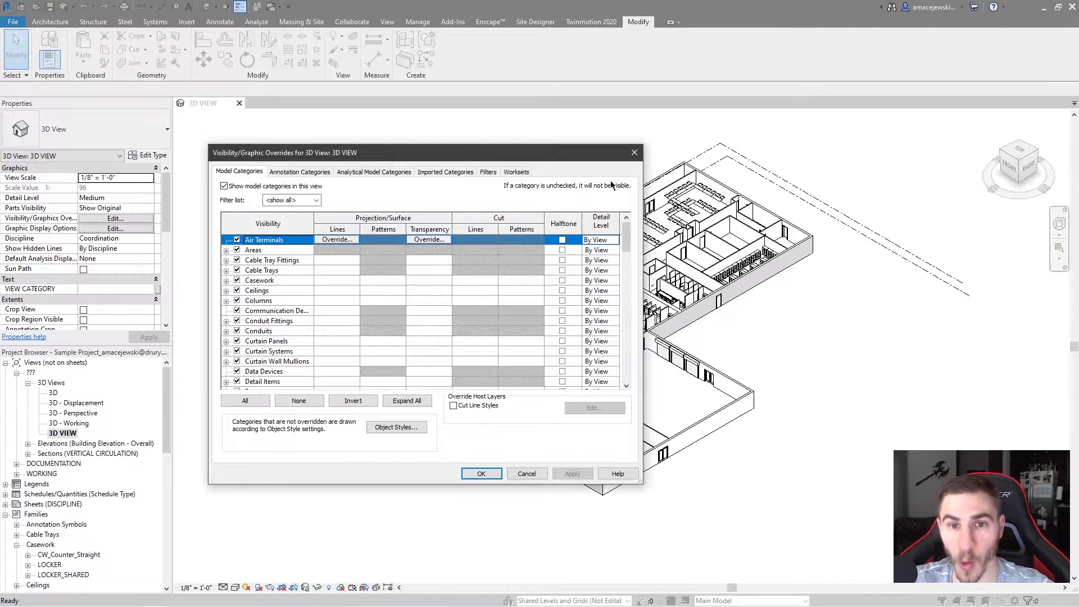
left_click(635, 153)
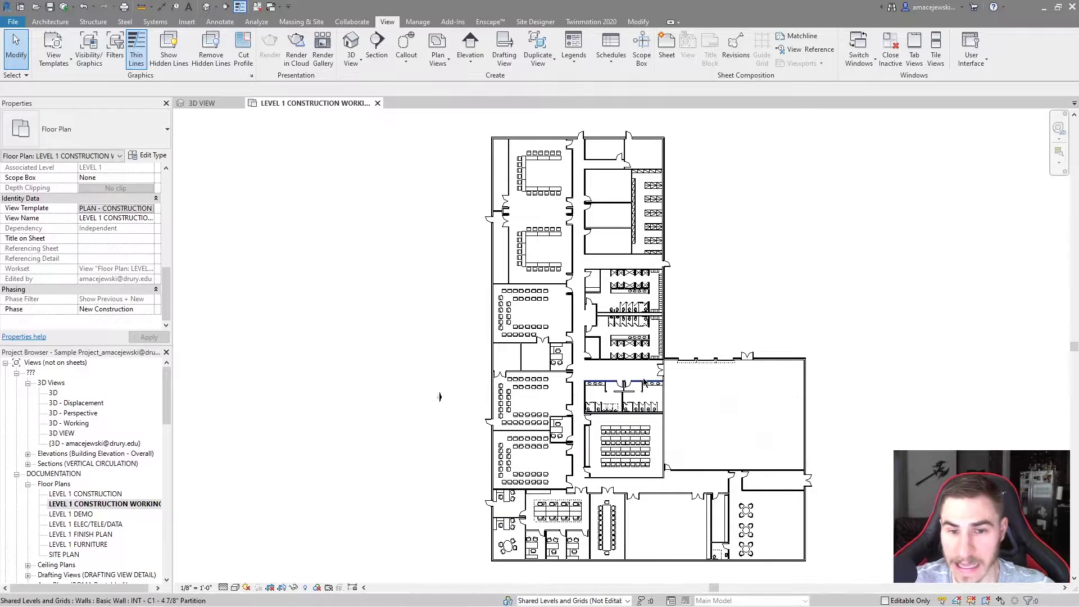
middle_click_drag(462, 445, 423, 441)
left_click(107, 209)
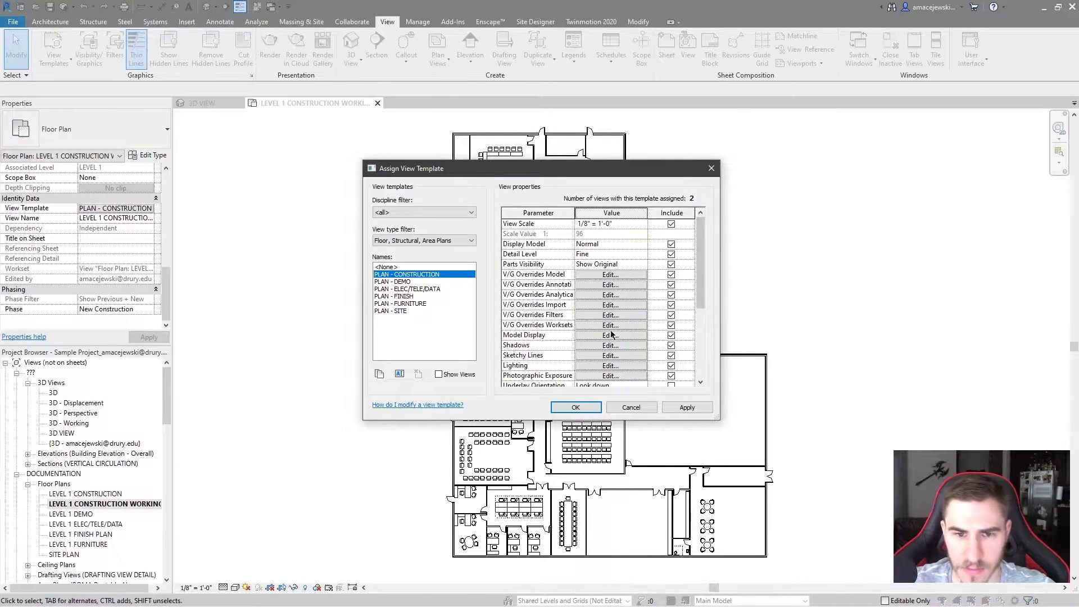
left_click(561, 405)
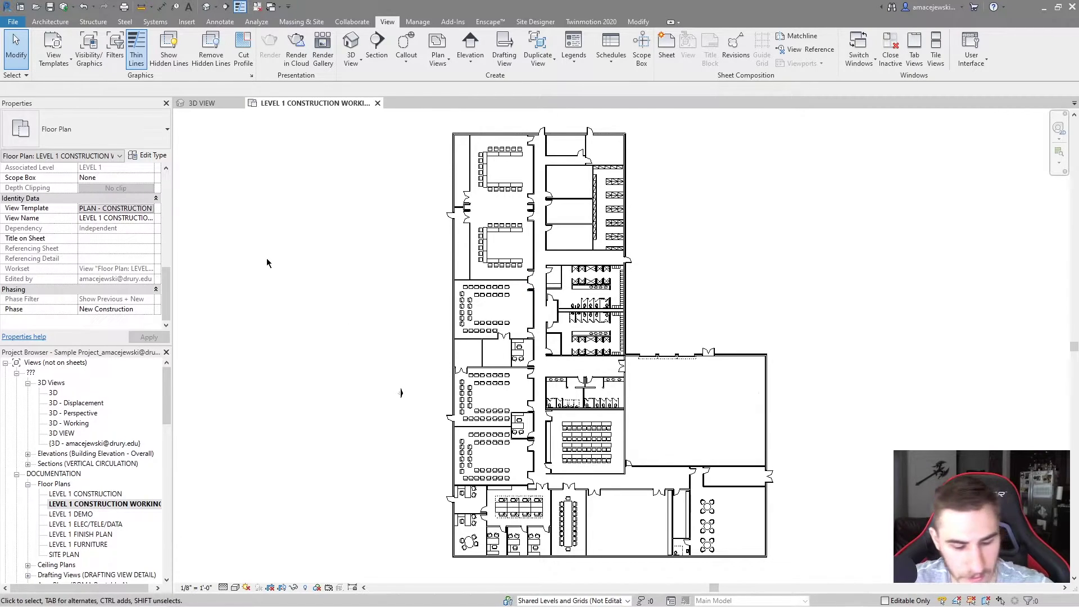
Examine the model categories and filters in the floor plan's Visibility/Graphic Overrides with the PLAN - CONSTRUCTION template assigned.
key("v")
key("g")
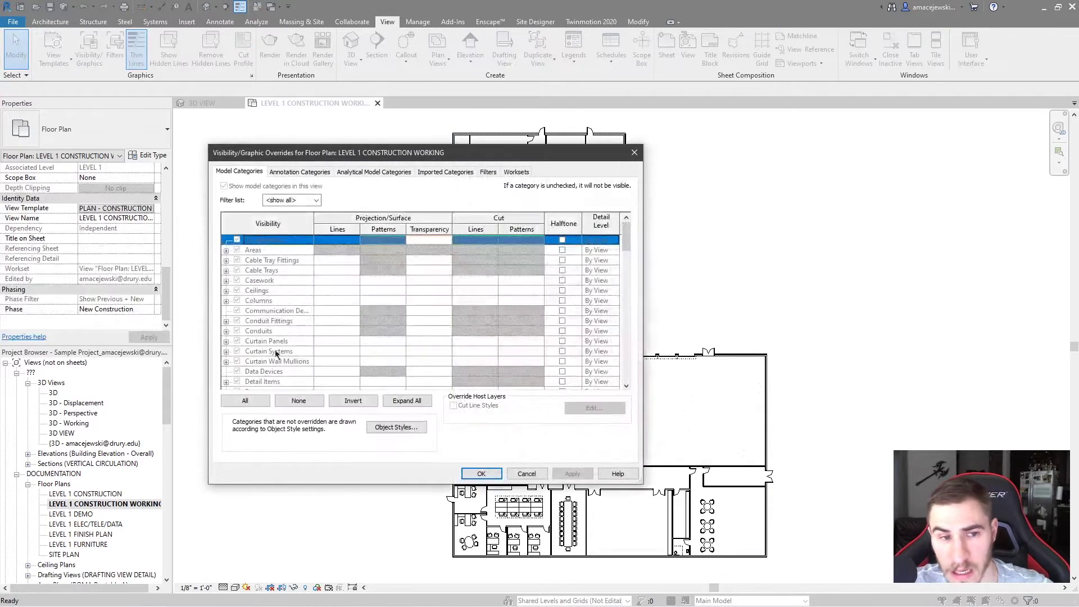
scroll(290, 299, "down", 1)
left_click(273, 330)
scroll(337, 281, "down", 3)
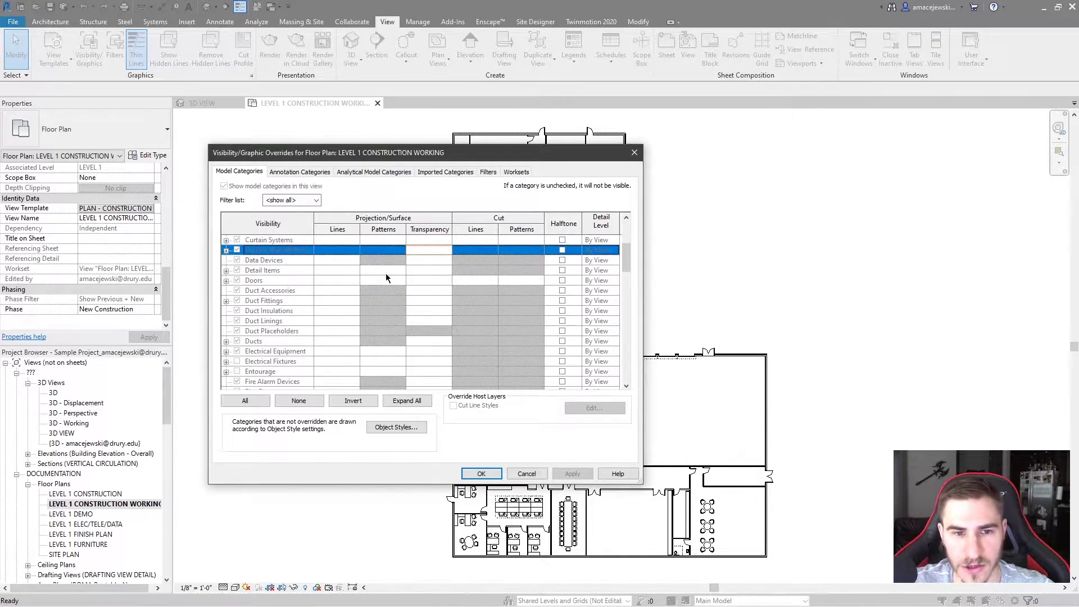
left_click(567, 361)
left_click(445, 172)
left_click(483, 172)
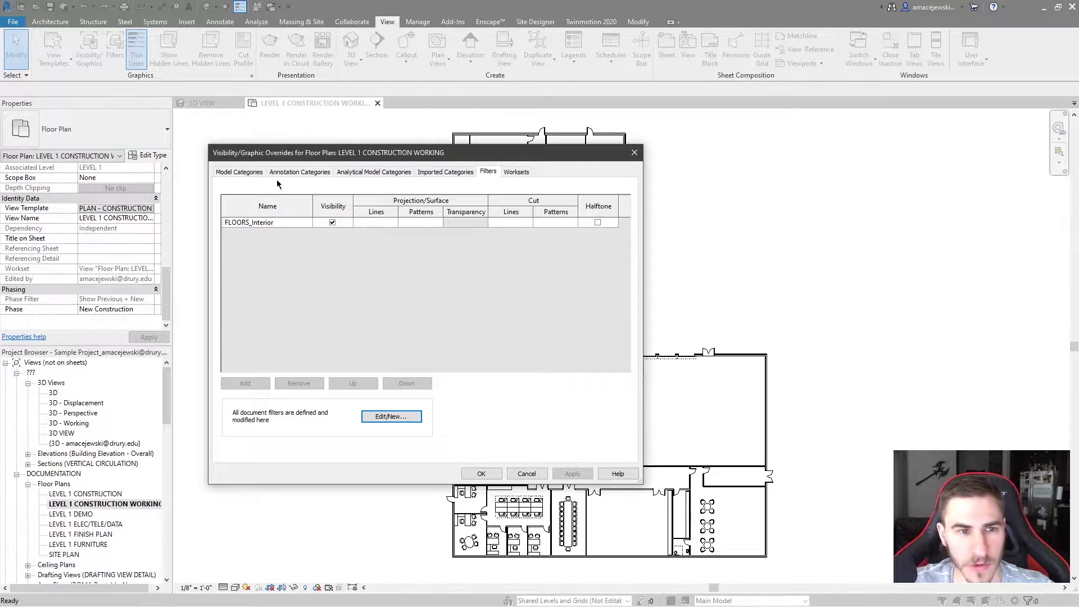
left_click(239, 171)
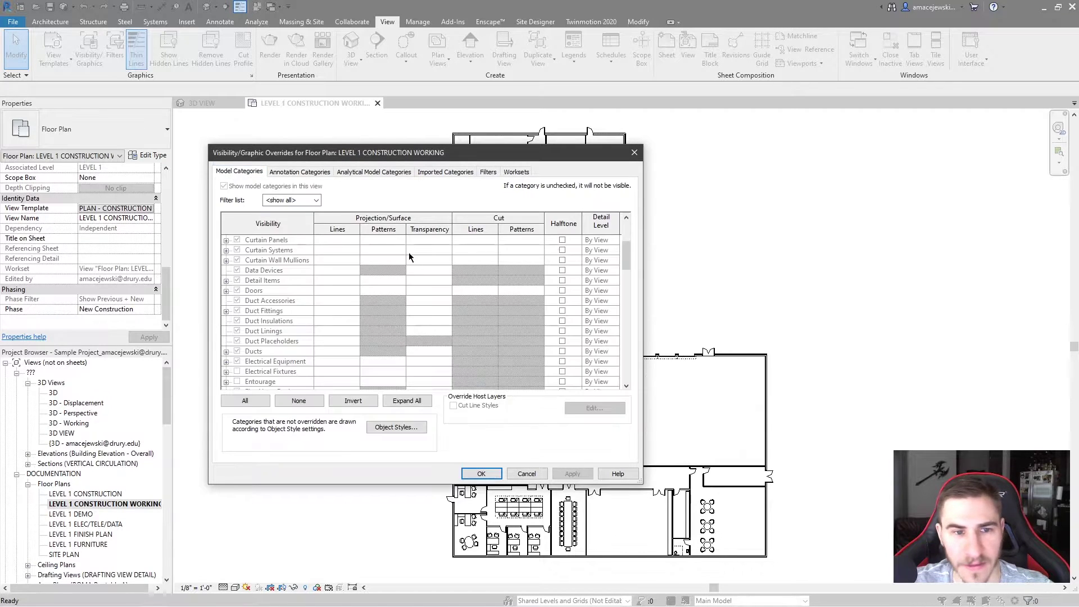
left_click(481, 474)
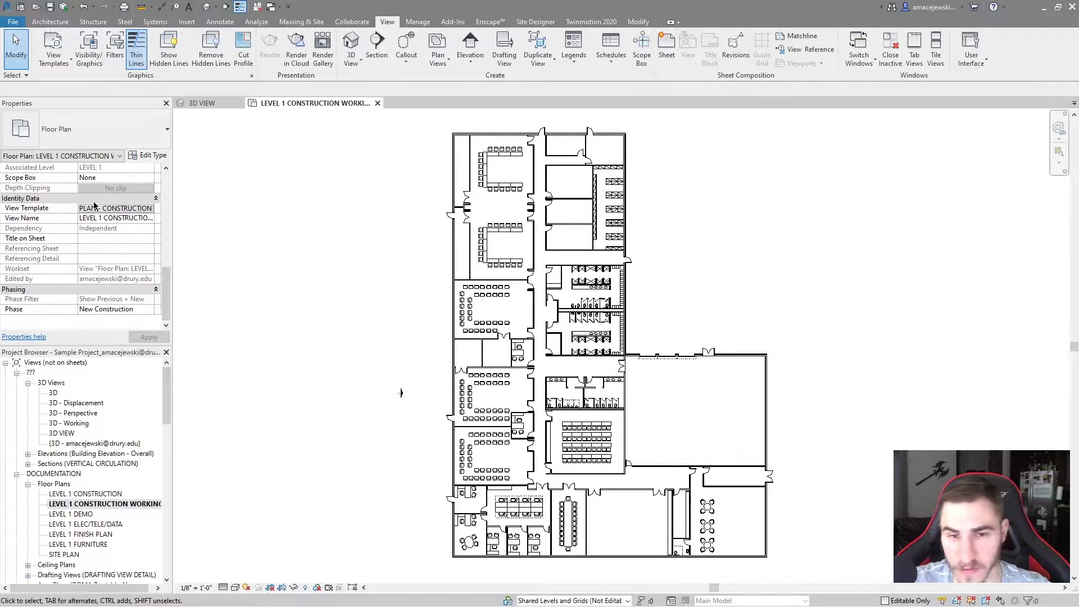
key("v")
key("v")
left_click(258, 352)
key("Escape")
Try the floor plan with its view template set to None, check its Visibility/Graphic Overrides, and undo the template change.
left_click(116, 208)
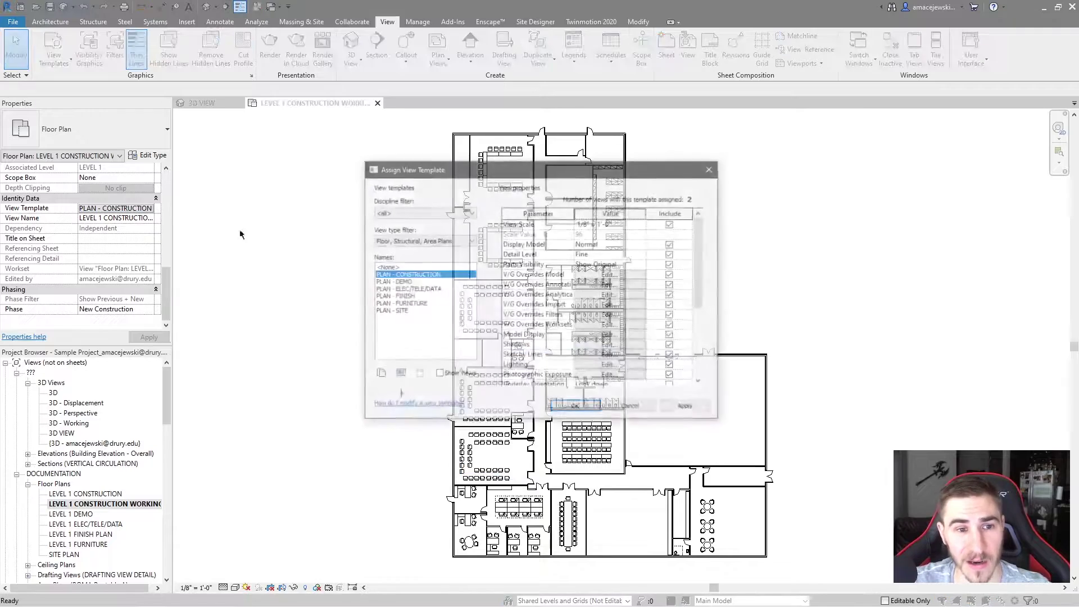
left_click(388, 267)
left_click(569, 404)
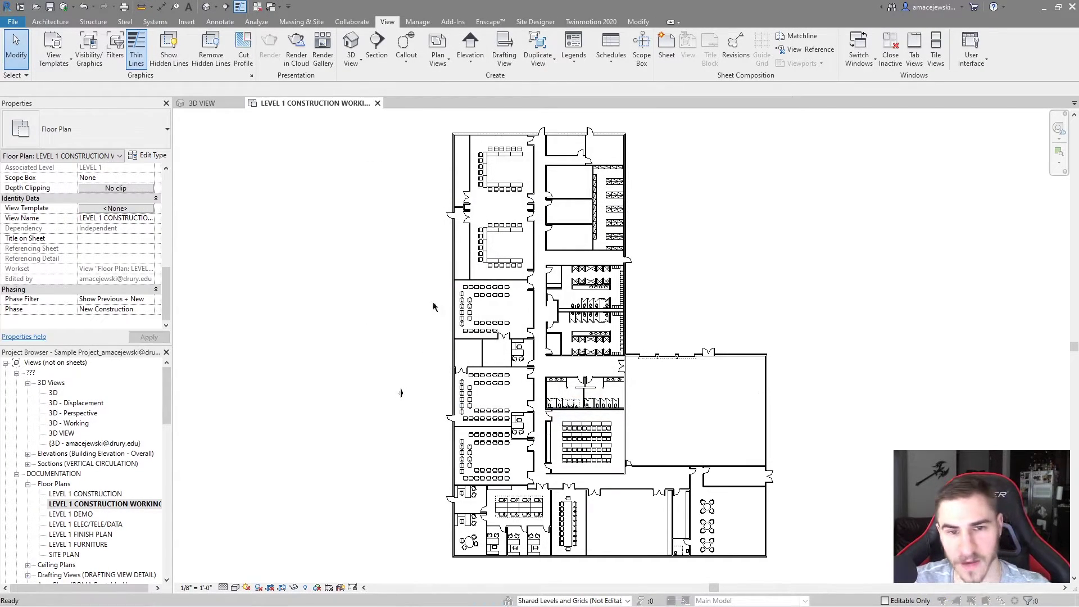
key("v")
key("g")
key("Escape")
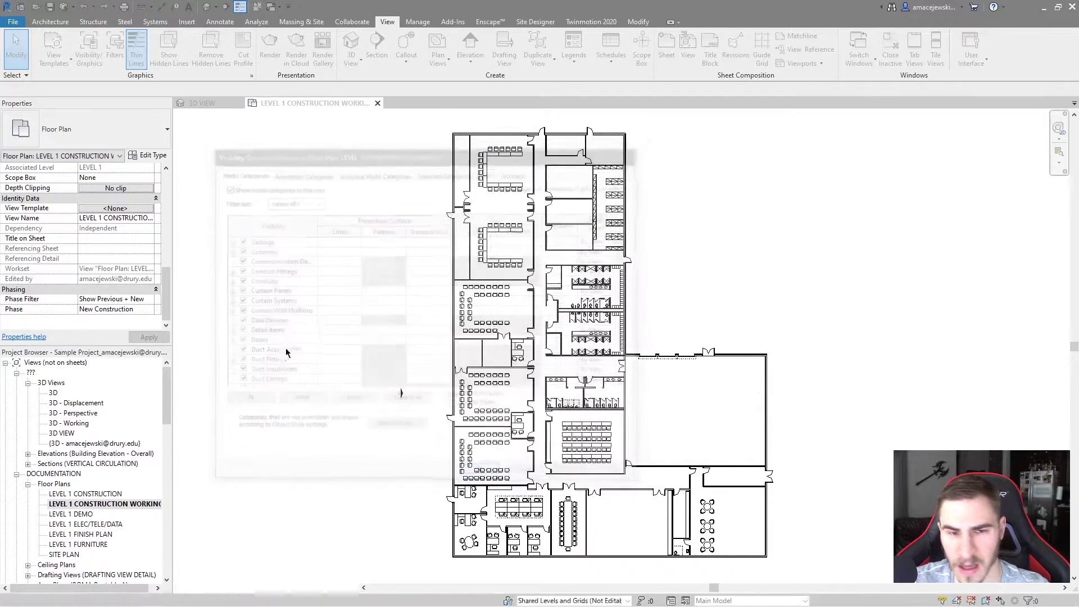
key("ctrl+z")
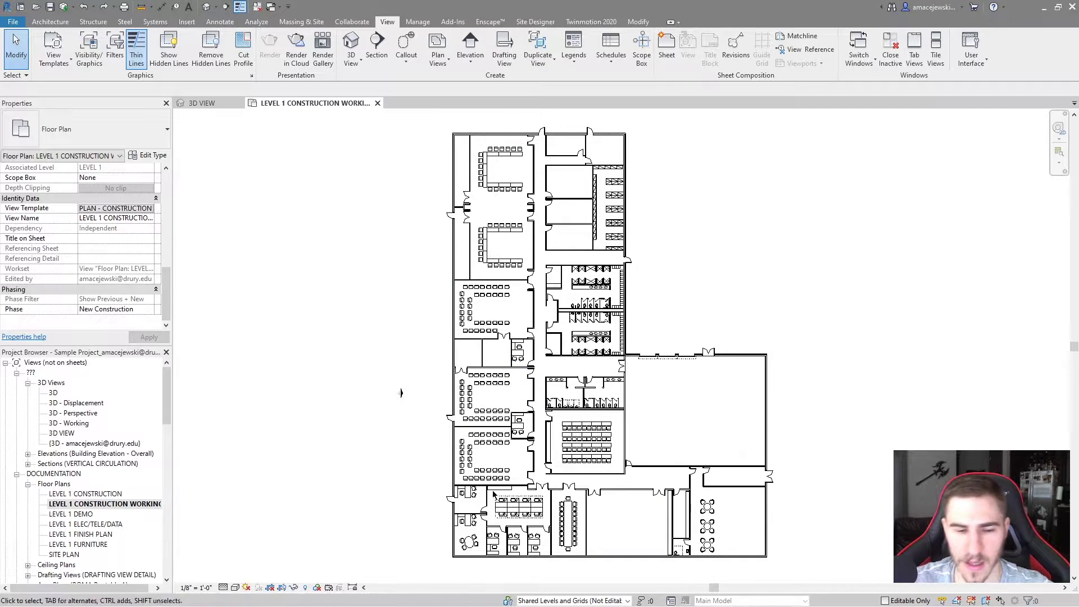
Enable Temporary View Properties for the floor plan and review the model categories in its Visibility/Graphic Overrides.
left_click(328, 588)
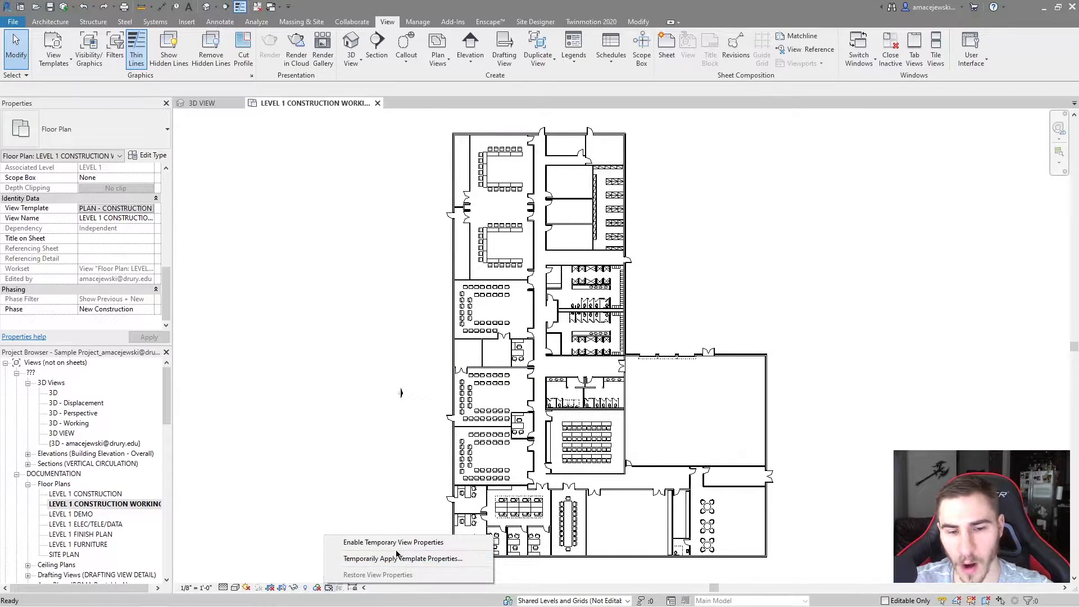
left_click(394, 542)
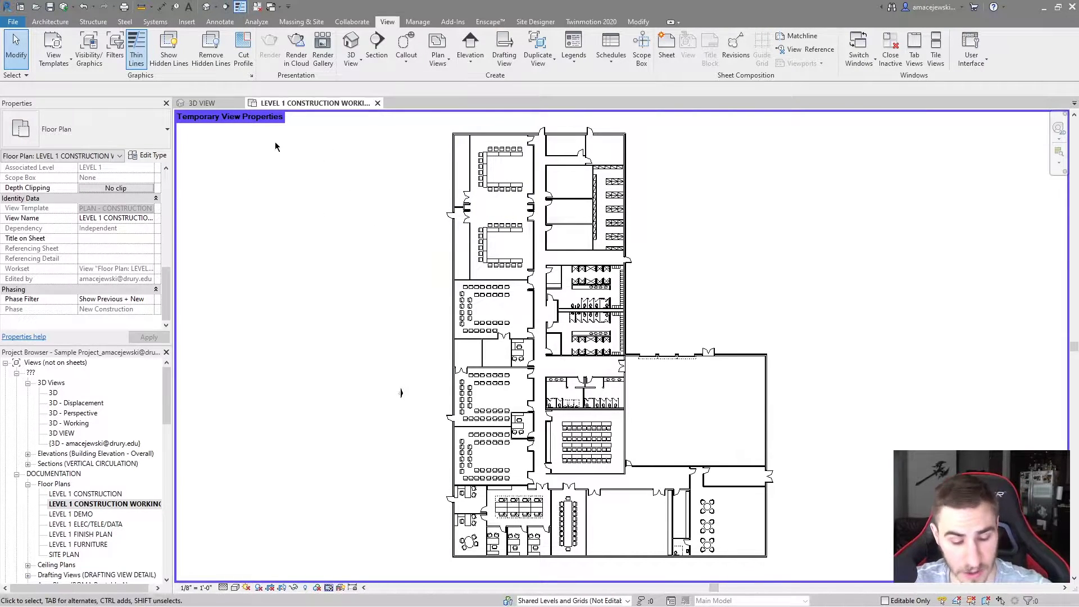
key("v")
key("g")
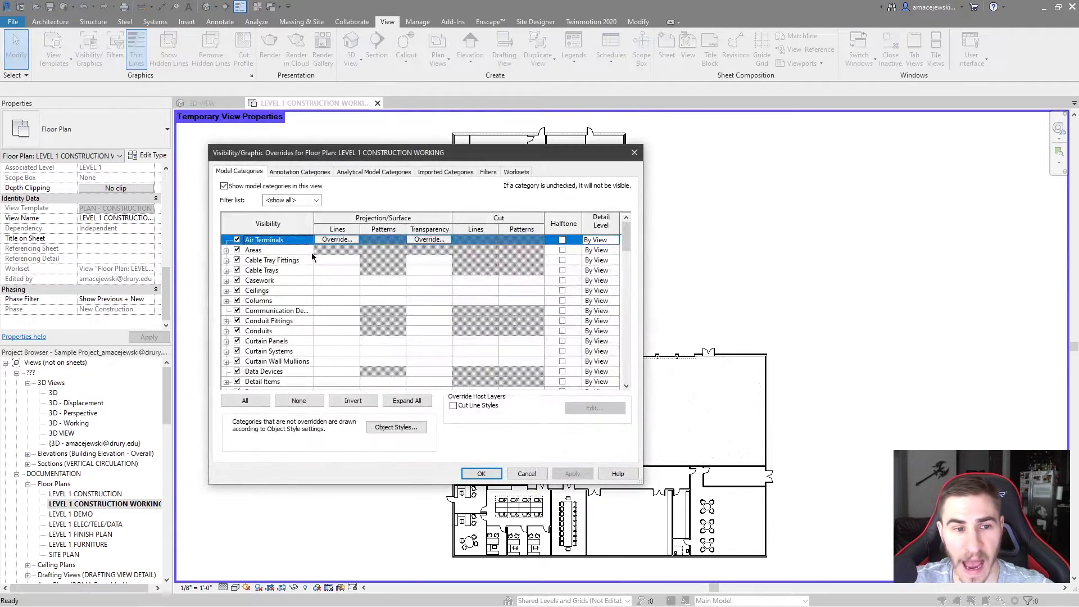
left_click(276, 281)
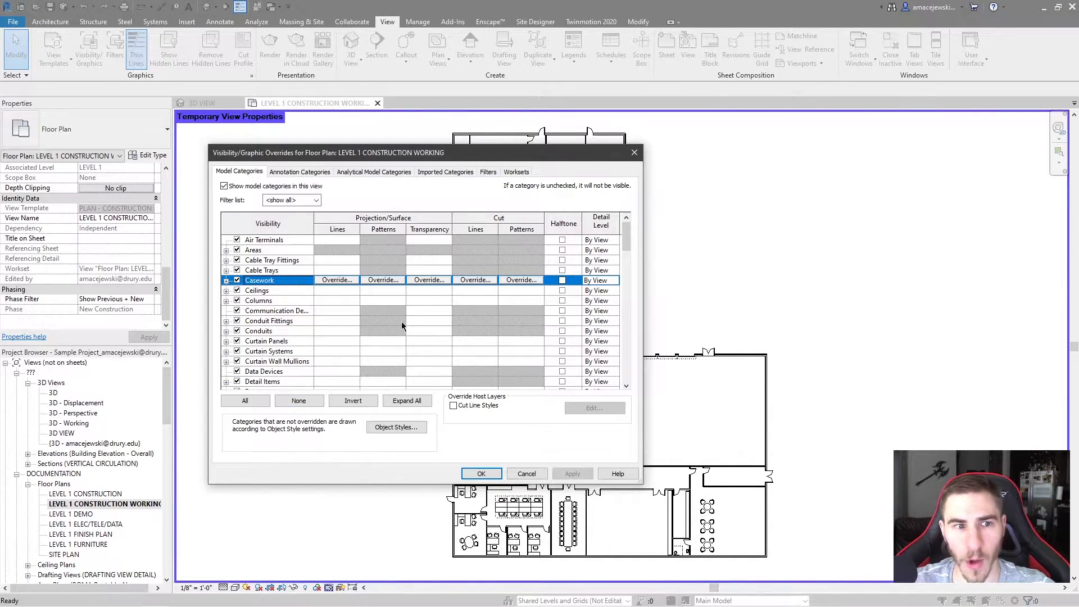
scroll(273, 262, "down", 6)
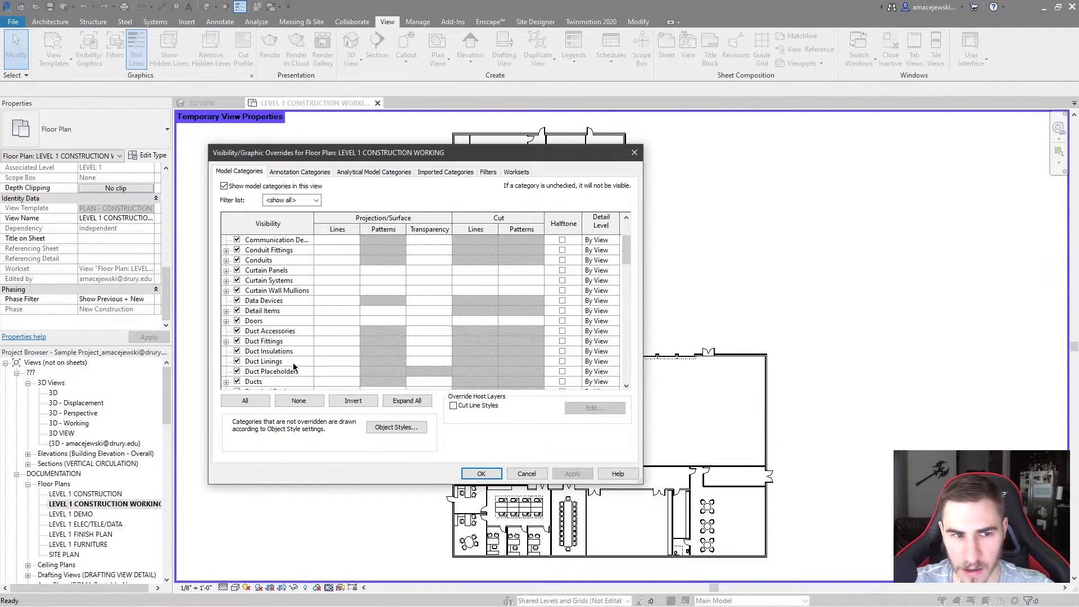
scroll(275, 334, "down", 1)
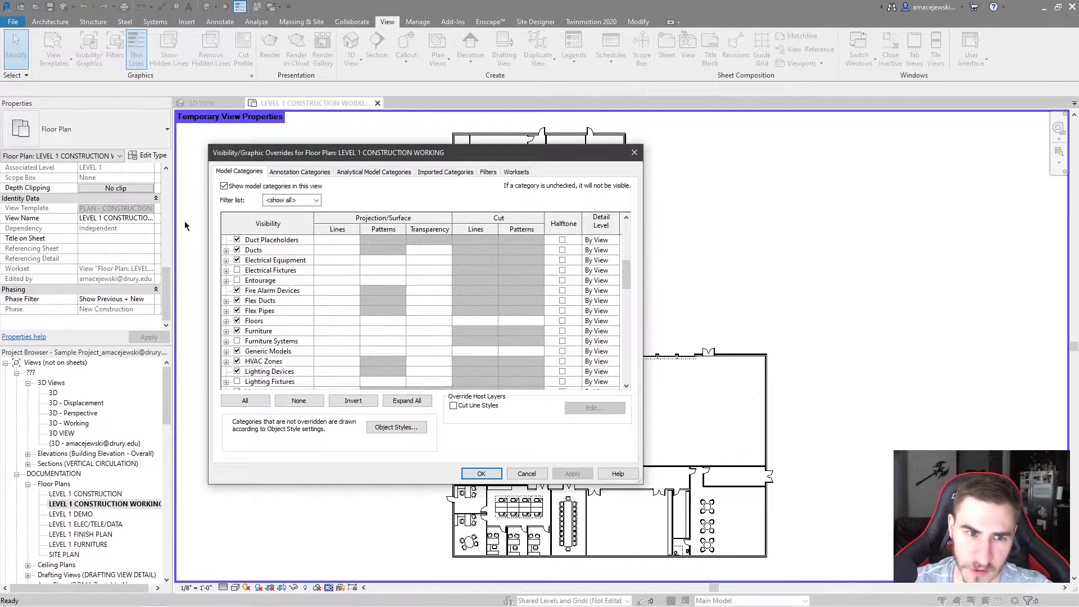
left_click(308, 271)
scroll(333, 255, "down", 2)
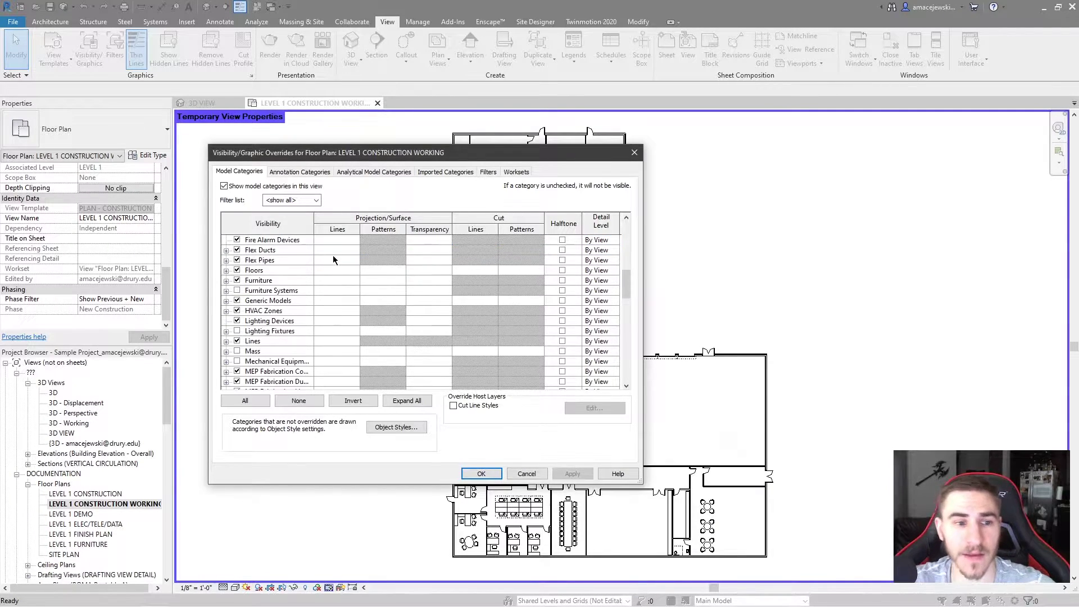
Override the Walls category's cut pattern with a solid red foreground fill.
scroll(308, 273, "down", 15)
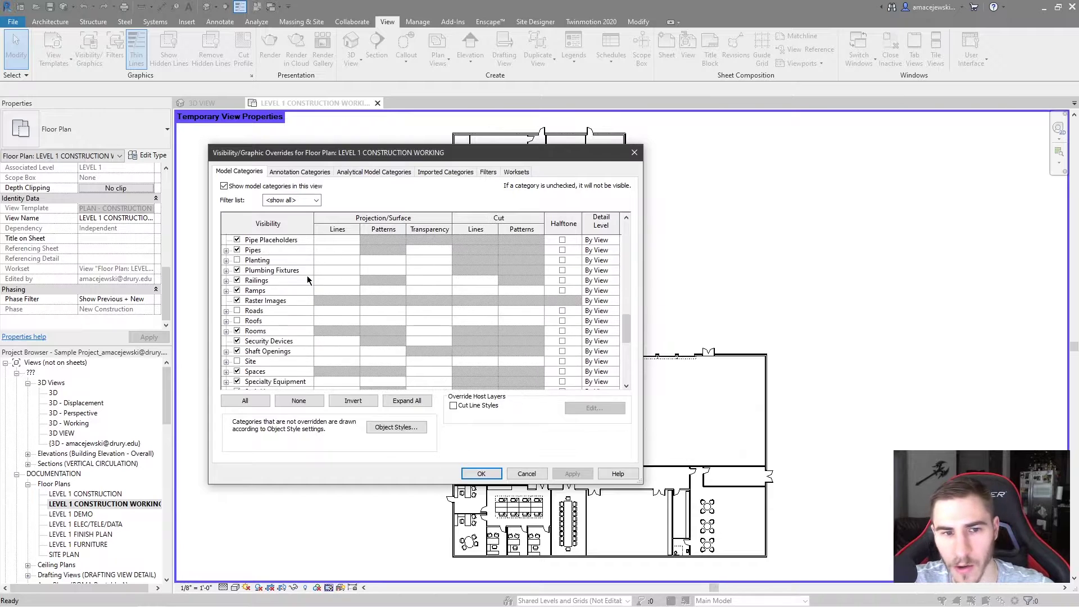
left_click(520, 372)
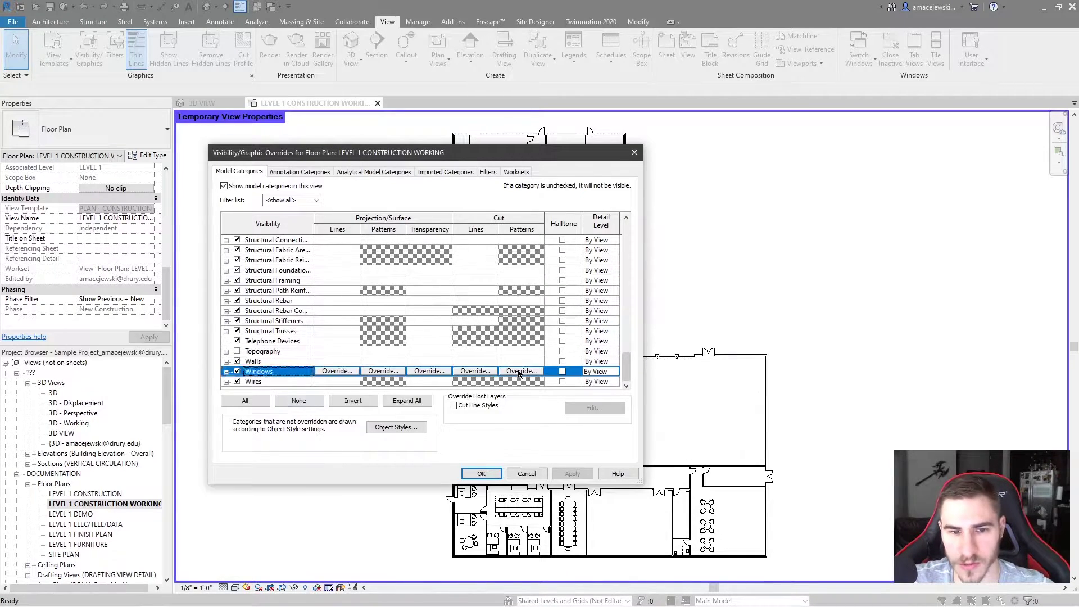
left_click(526, 362)
left_click(521, 361)
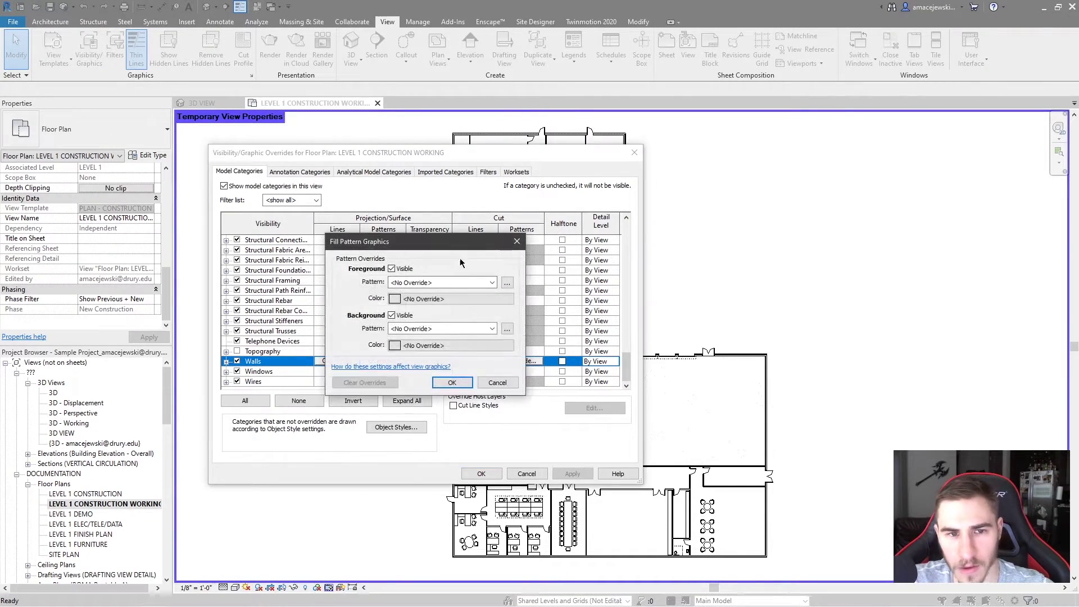
left_click(425, 283)
left_click(427, 301)
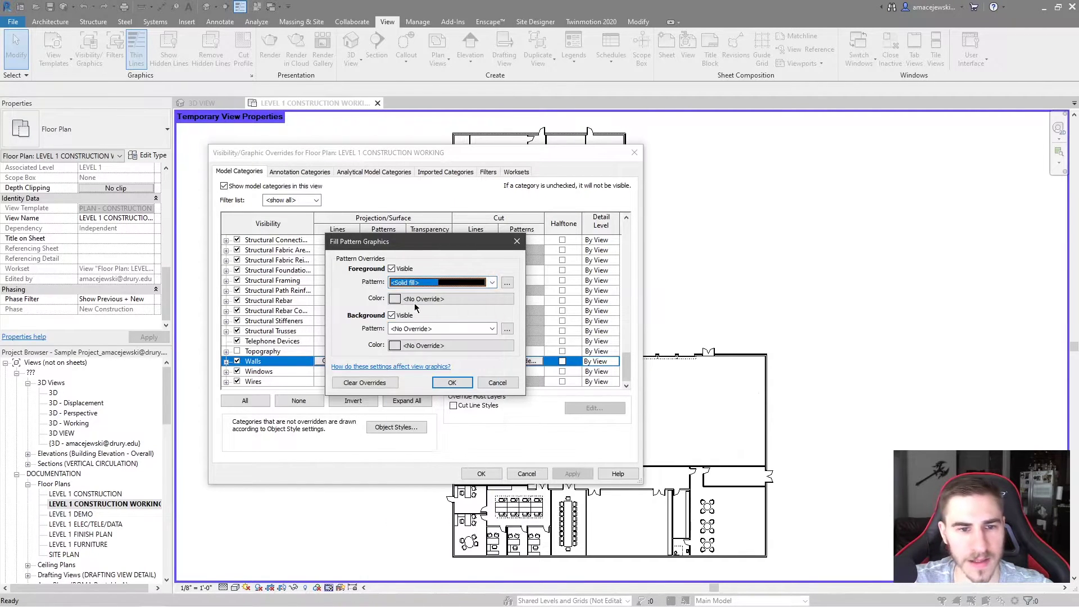
left_click(451, 298)
left_click(308, 250)
left_click(471, 415)
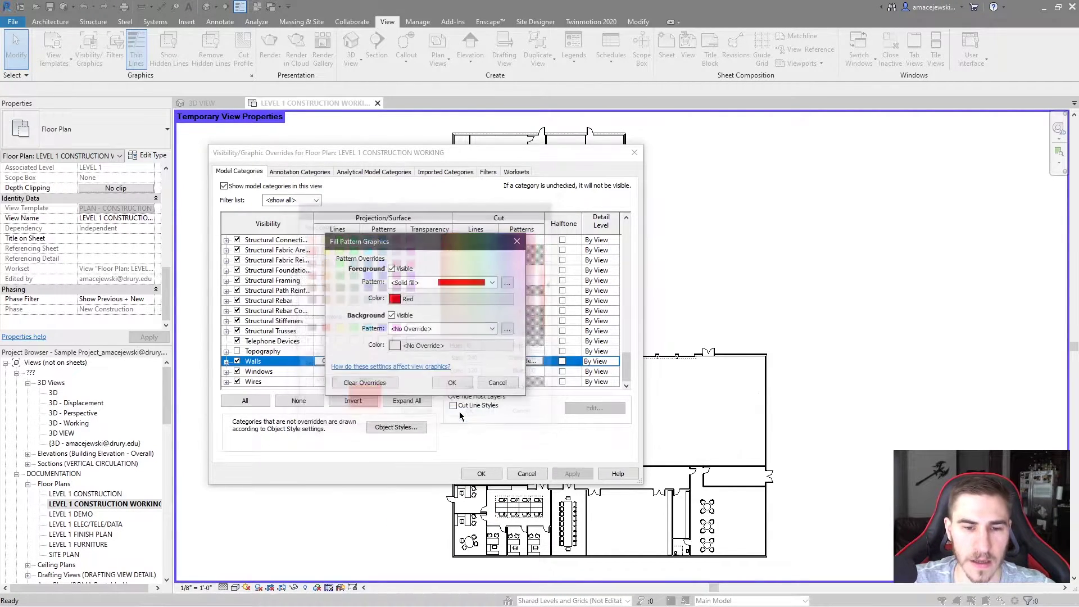
left_click(452, 383)
Set the Doors category to halftone and accept the floor plan's graphic overrides.
scroll(285, 309, "up", 5)
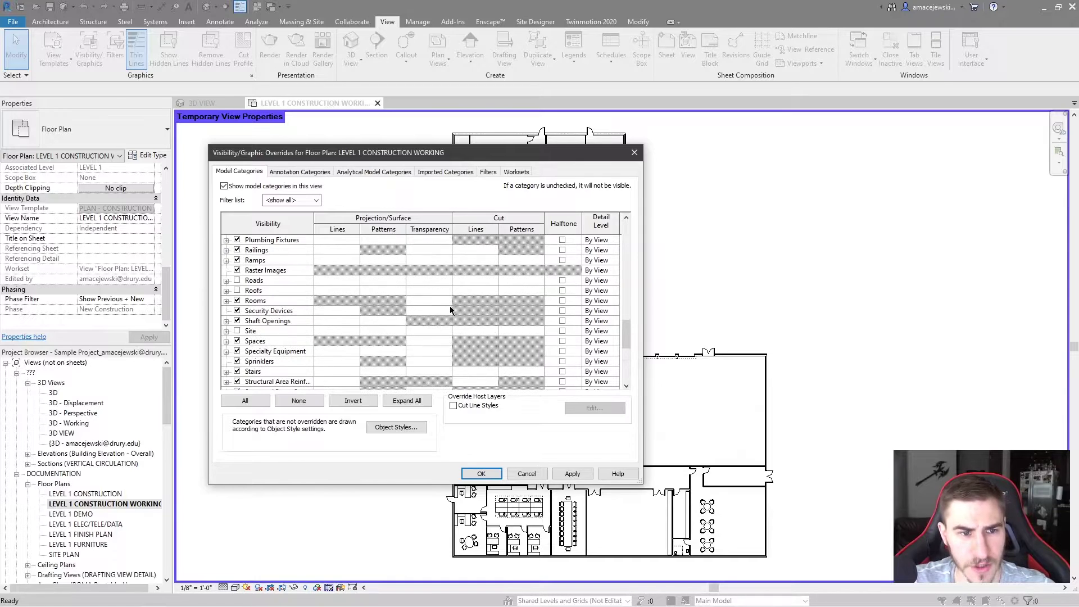
key("d")
key("shift+Up")
scroll(304, 315, "up", 1)
left_click(560, 303)
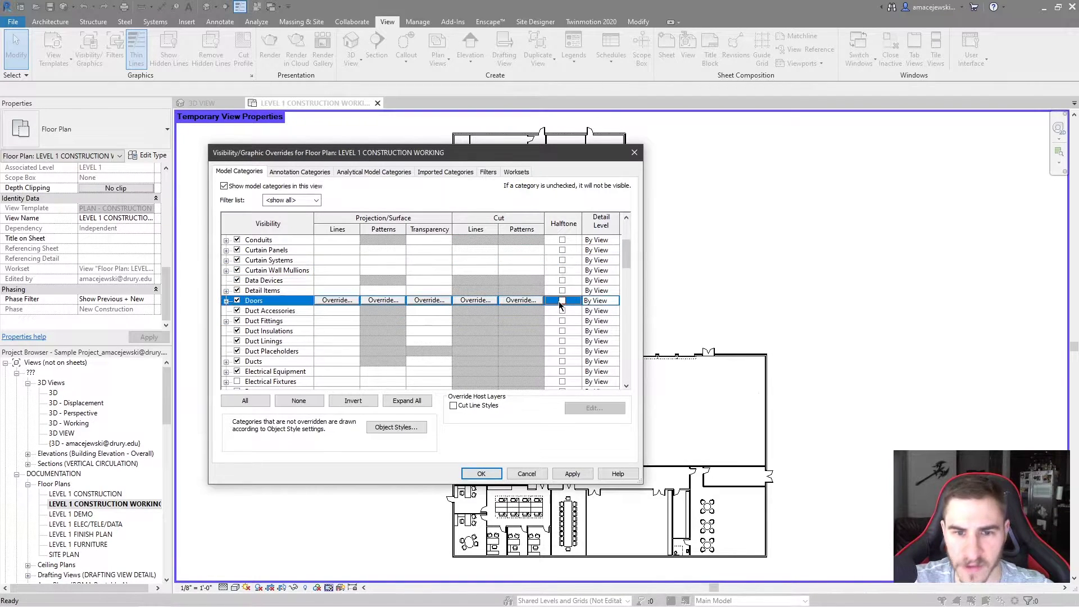
left_click(481, 473)
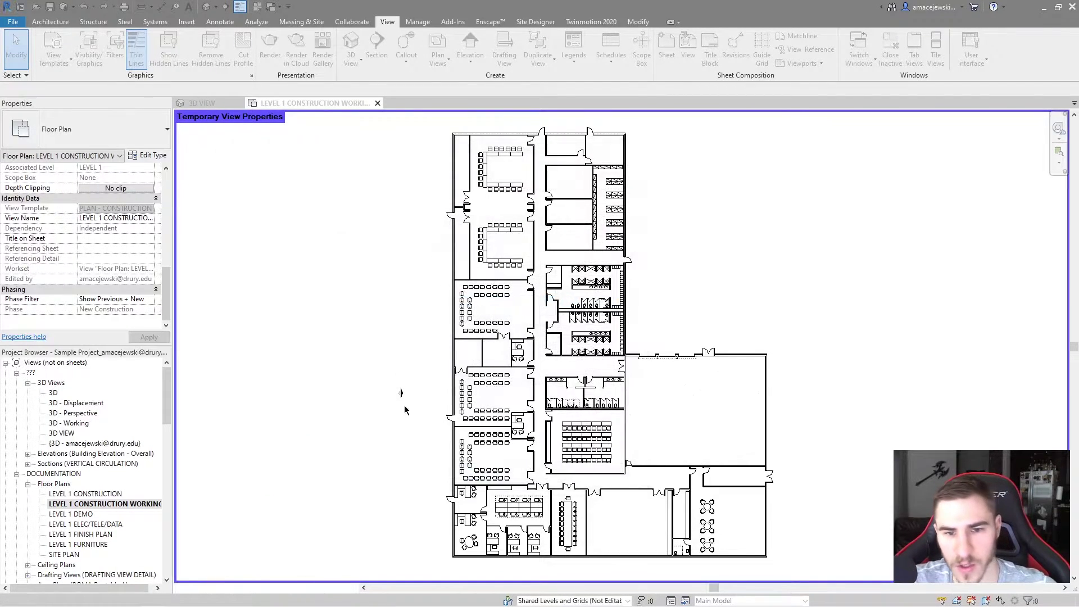
Examine the wall cut fill and the door display throughout the floor plan.
scroll(582, 431, "up", 3)
scroll(608, 328, "up", 3)
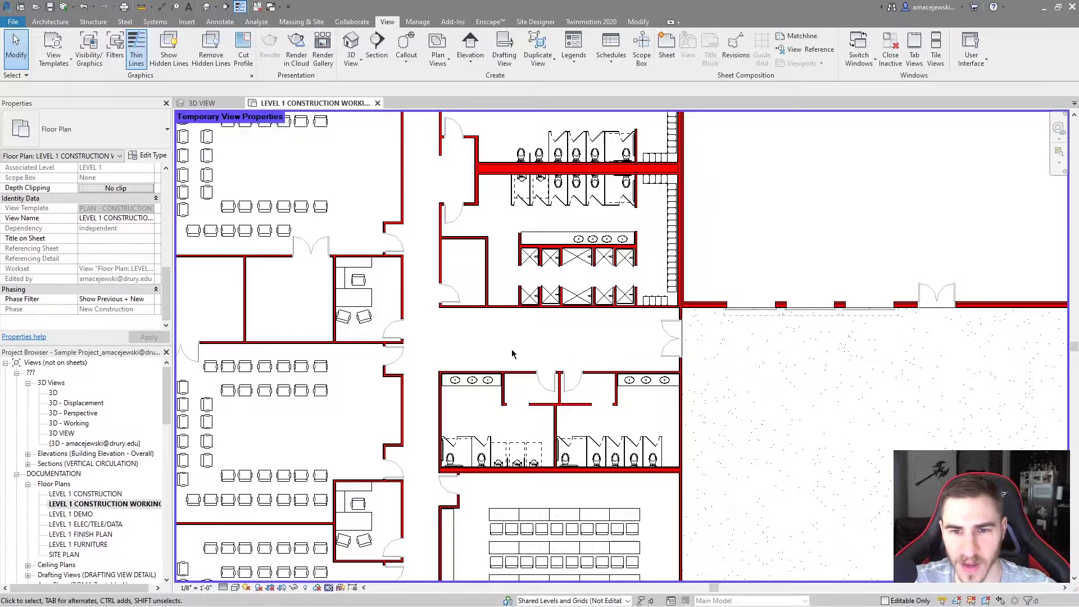
scroll(612, 366, "down", 4)
scroll(612, 366, "up", 2)
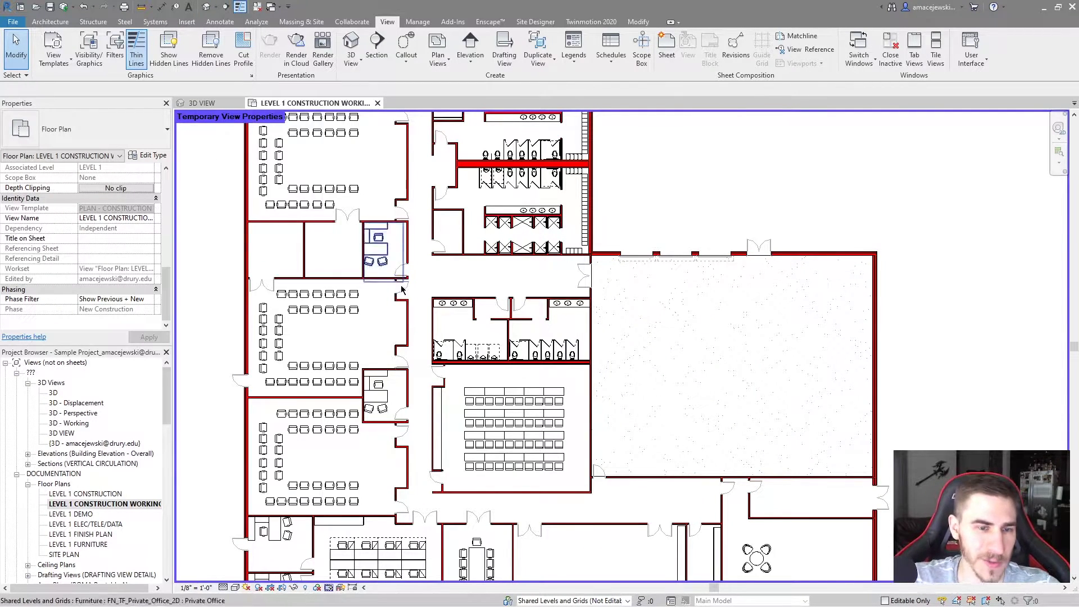
scroll(614, 383, "down", 3)
middle_click_drag(615, 383, 694, 420)
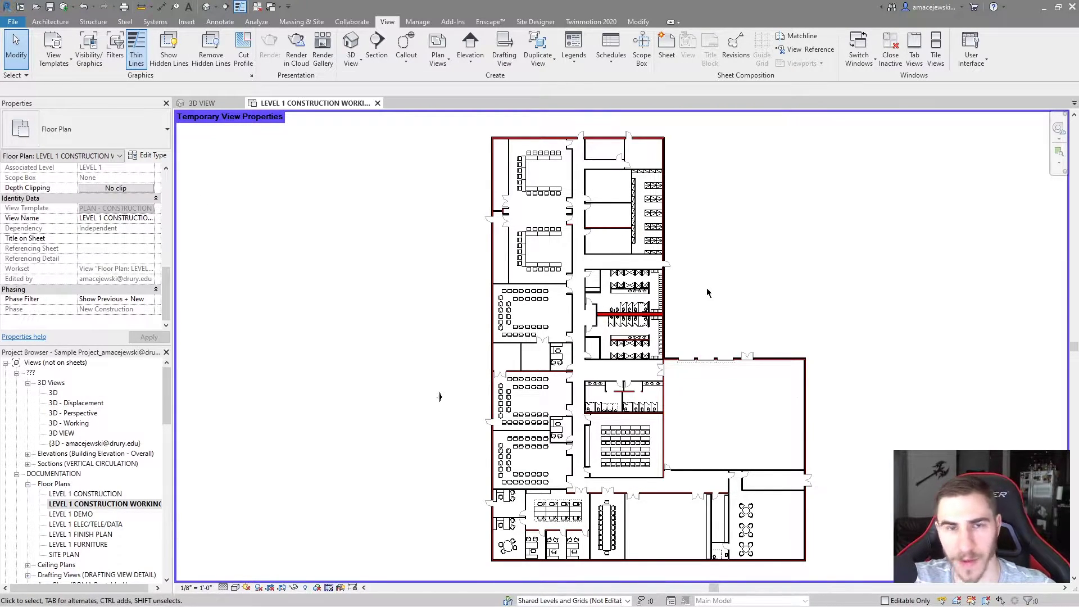
scroll(691, 405, "up", 5)
scroll(662, 360, "up", 4)
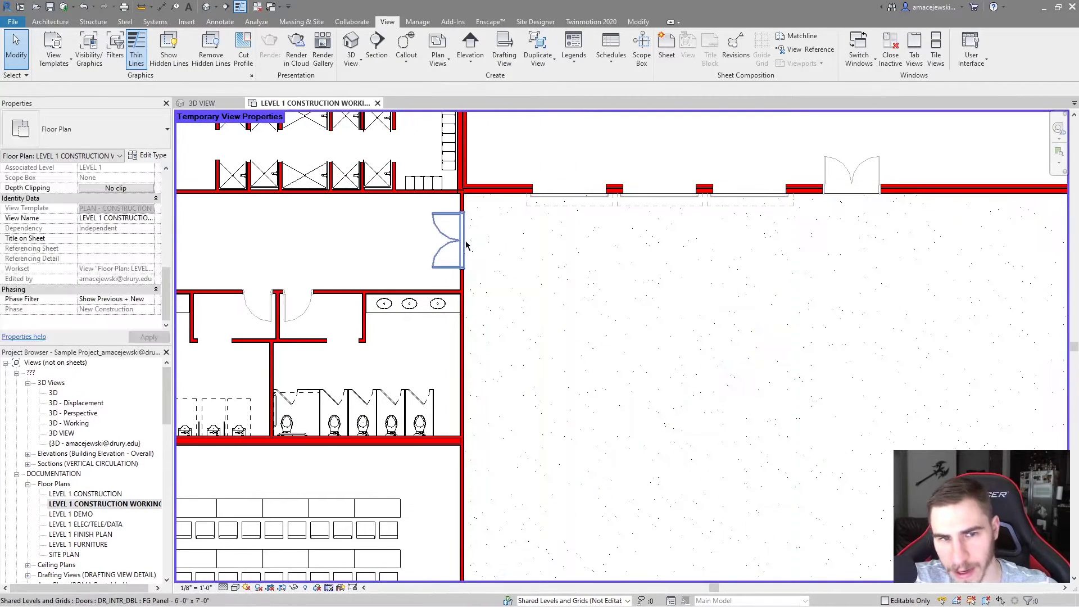
Add the ELEV_Interior, Example, Exmaple 2, Furn and SECT_Building filters to the floor plan's Visibility/Graphic Overrides.
left_click(631, 290)
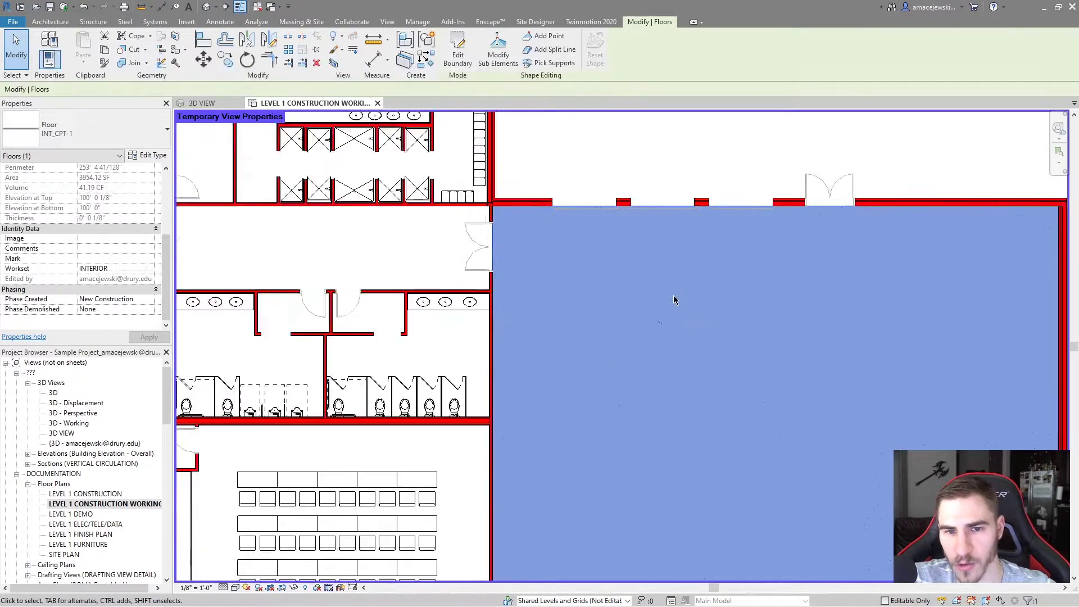
key("Escape")
key("v")
scroll(574, 362, "down", 3)
key("g")
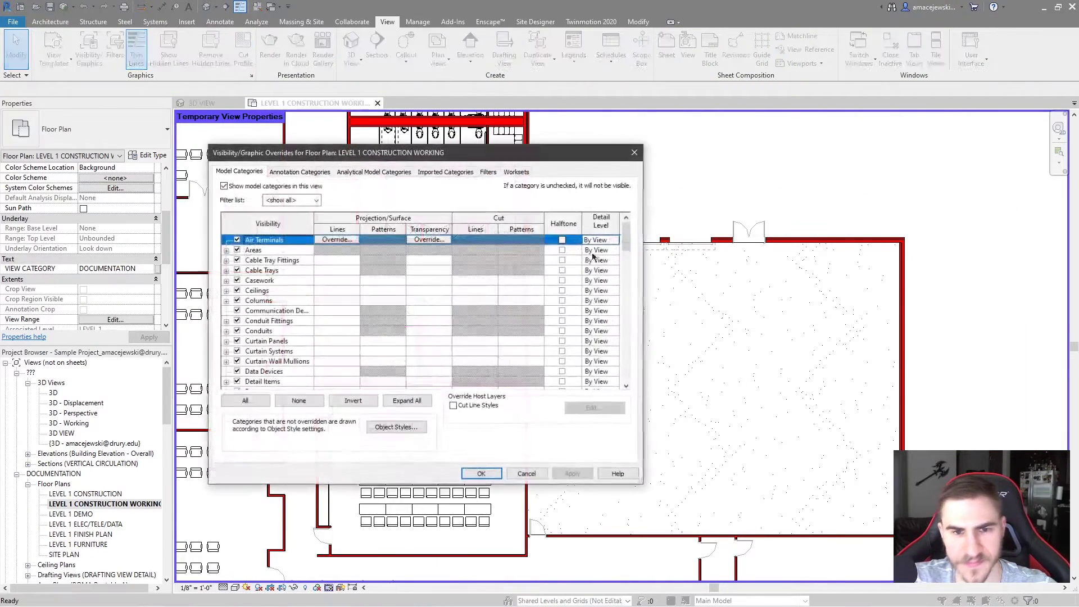
left_click(488, 171)
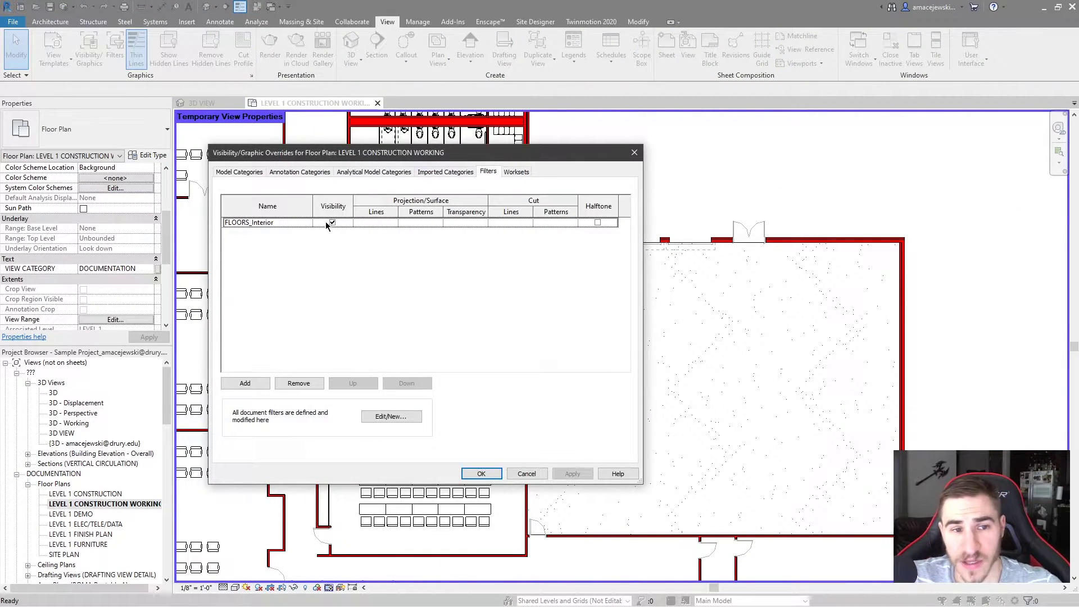
left_click(247, 222)
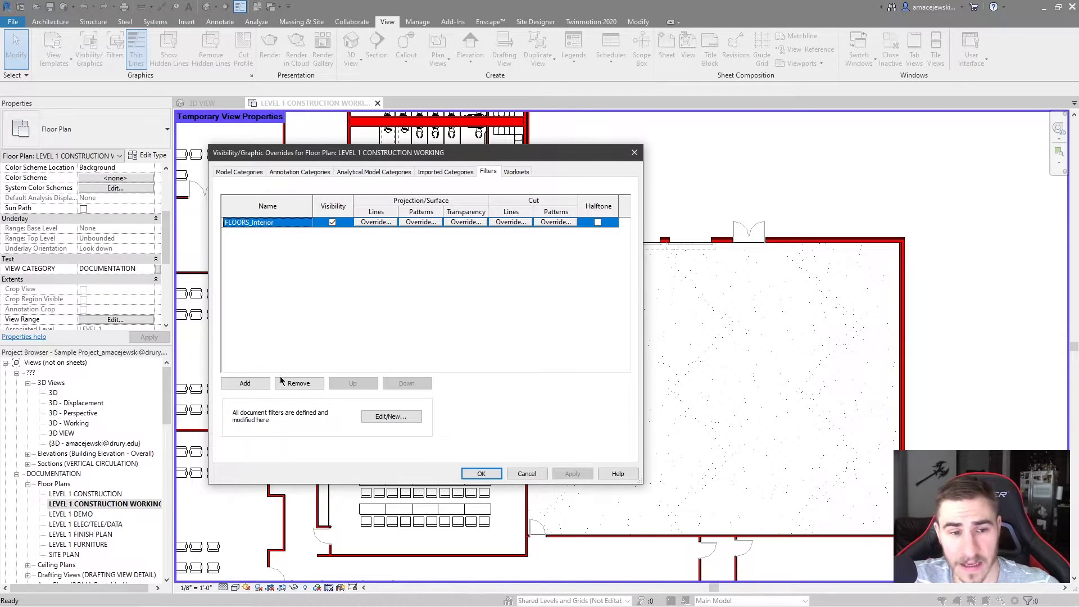
left_click(245, 383)
left_click(670, 284)
left_click(672, 321, "shift")
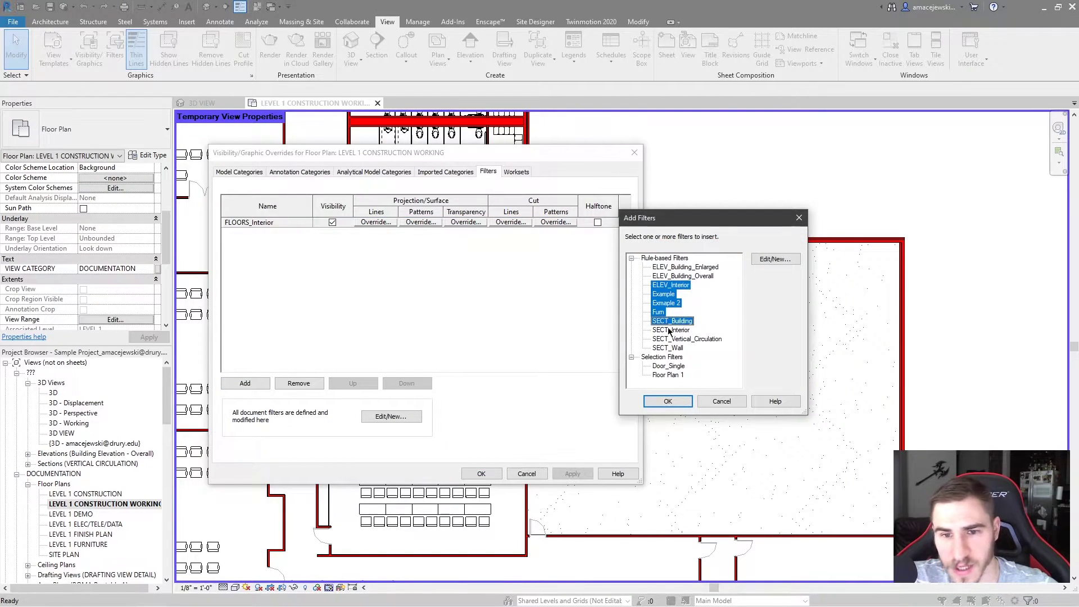
left_click(668, 401)
Turn off visibility for the ELEV_Interior, Example, Exmaple 2 and Furn filters and apply the overrides to the floor plan.
left_click(332, 243)
left_click(332, 263)
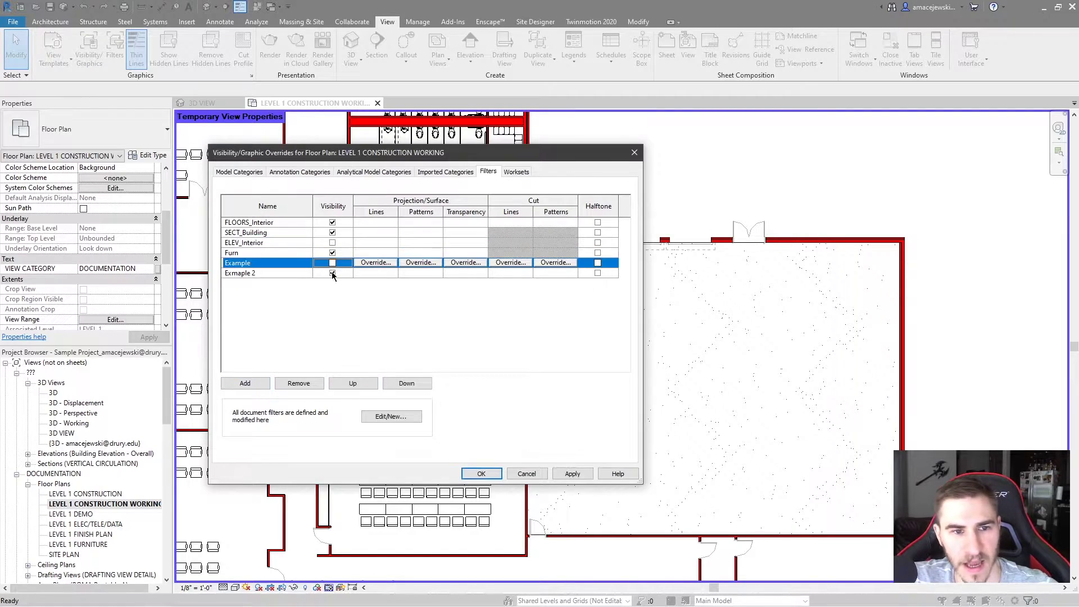
left_click(332, 273)
left_click(332, 253)
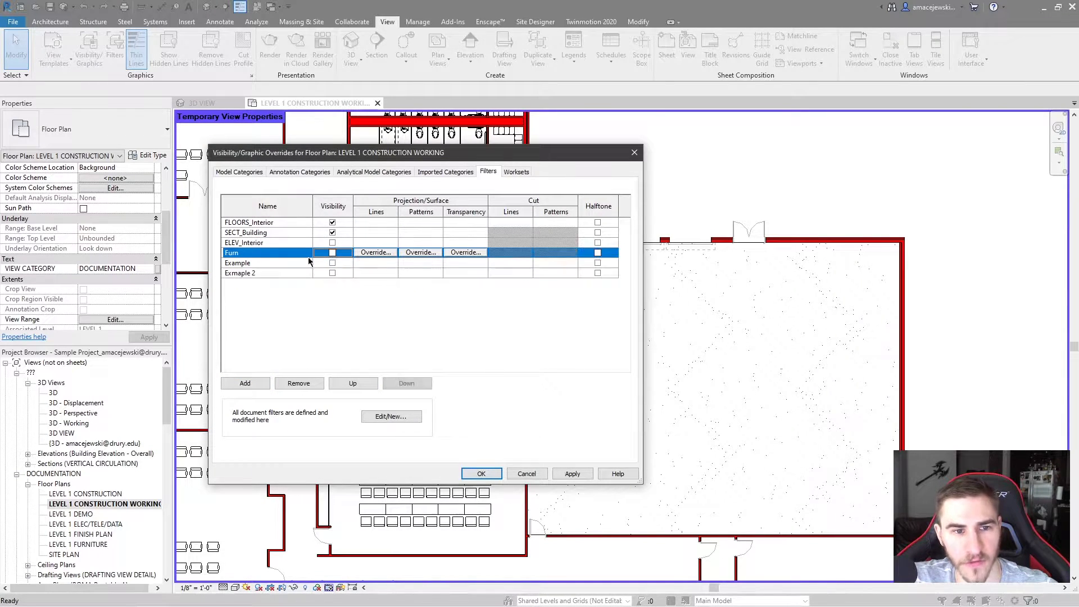
left_click(481, 473)
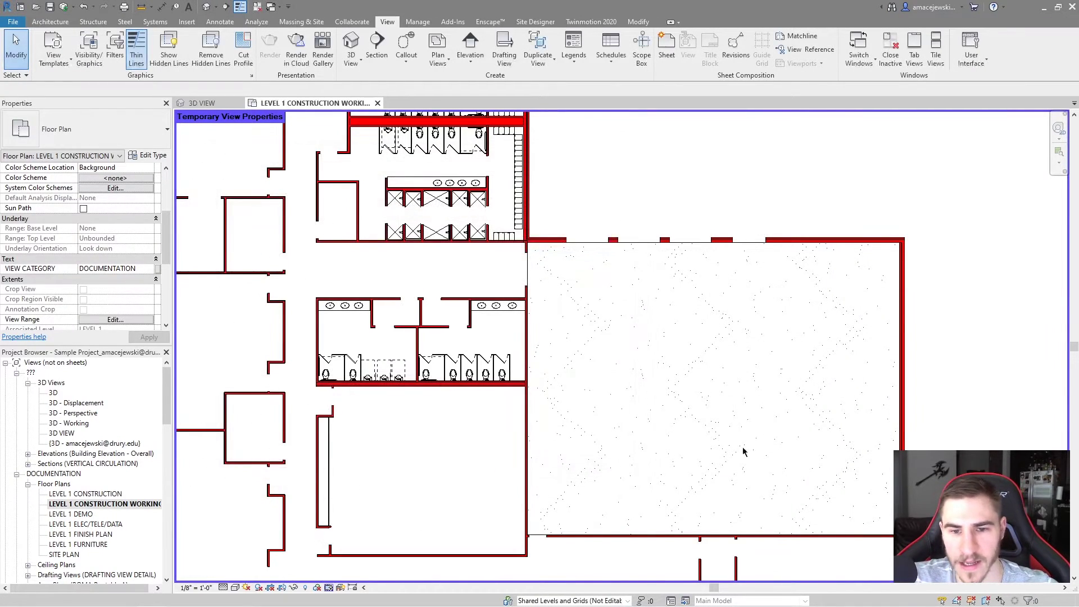
Remove the FLOORS_Interior and SECT_Building filters from the floor plan's graphic overrides and accept the changes.
scroll(709, 348, "down", 2)
key("v")
key("g")
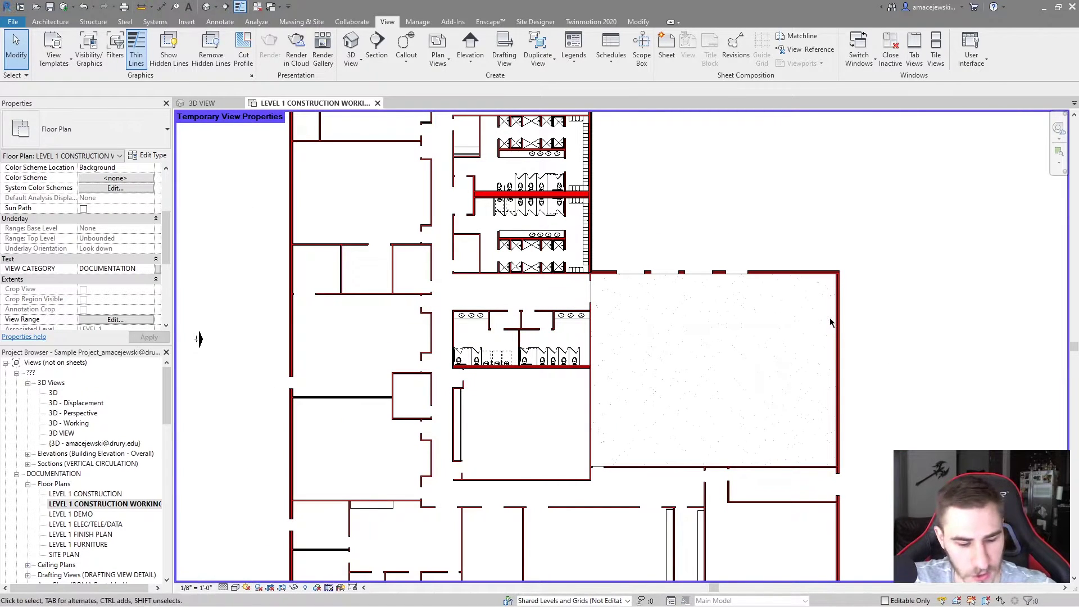
left_click(487, 172)
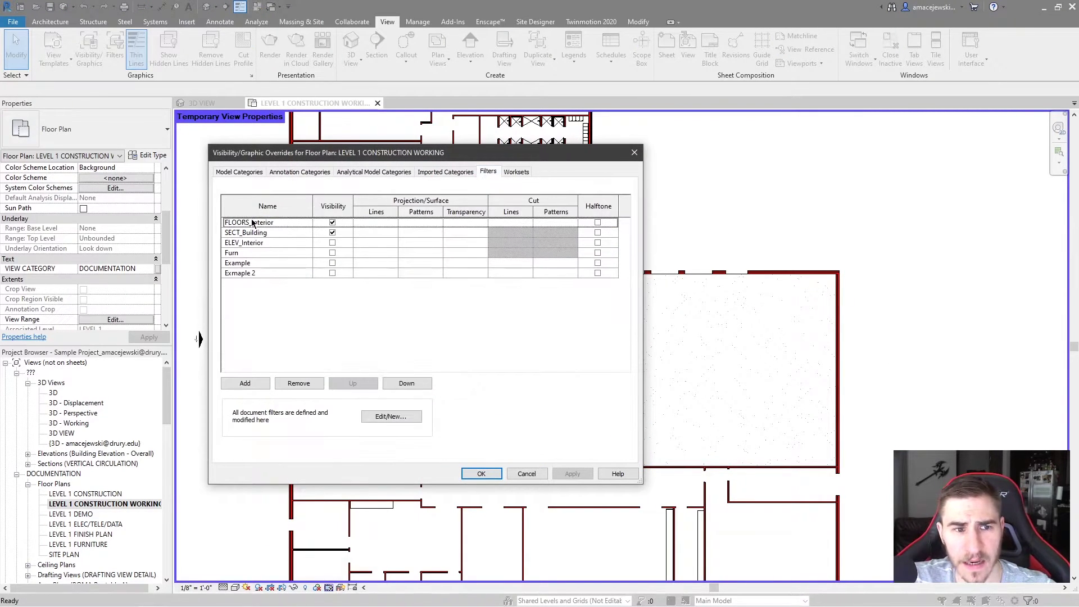
left_click(380, 224)
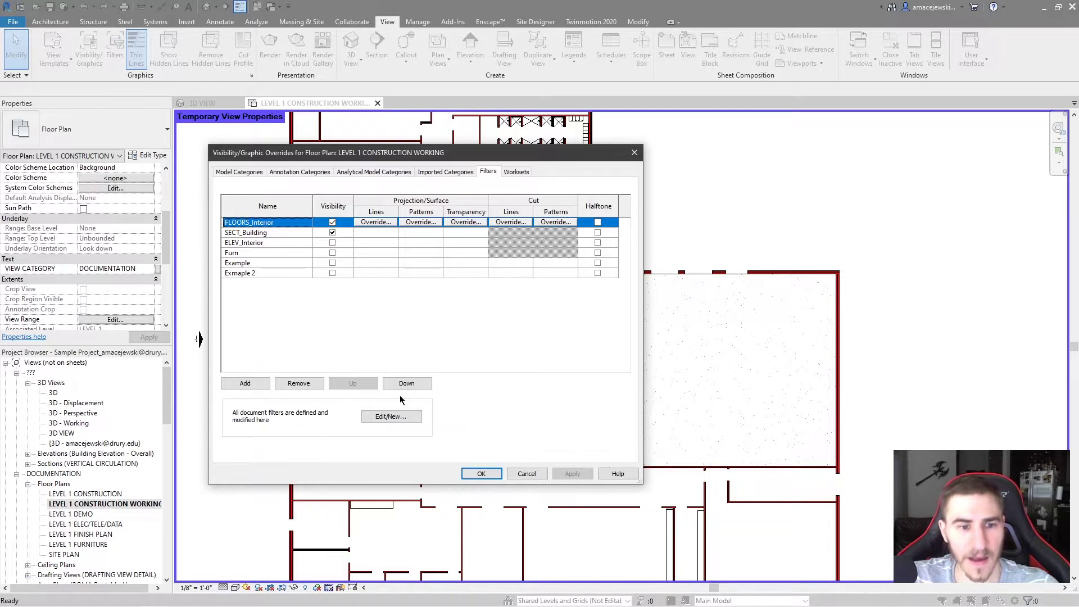
left_click(298, 383)
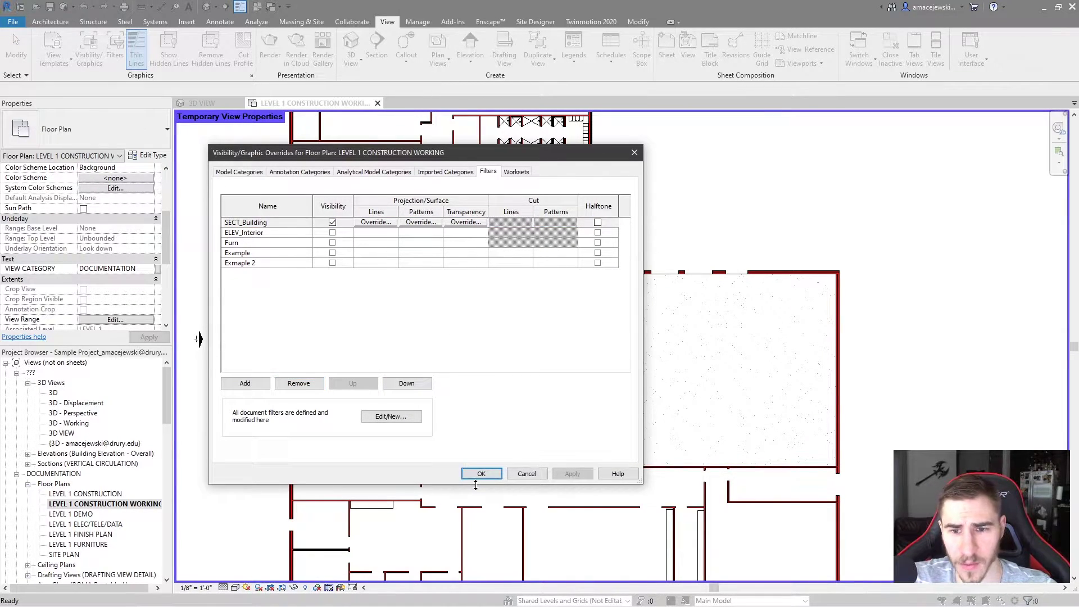
left_click(248, 232)
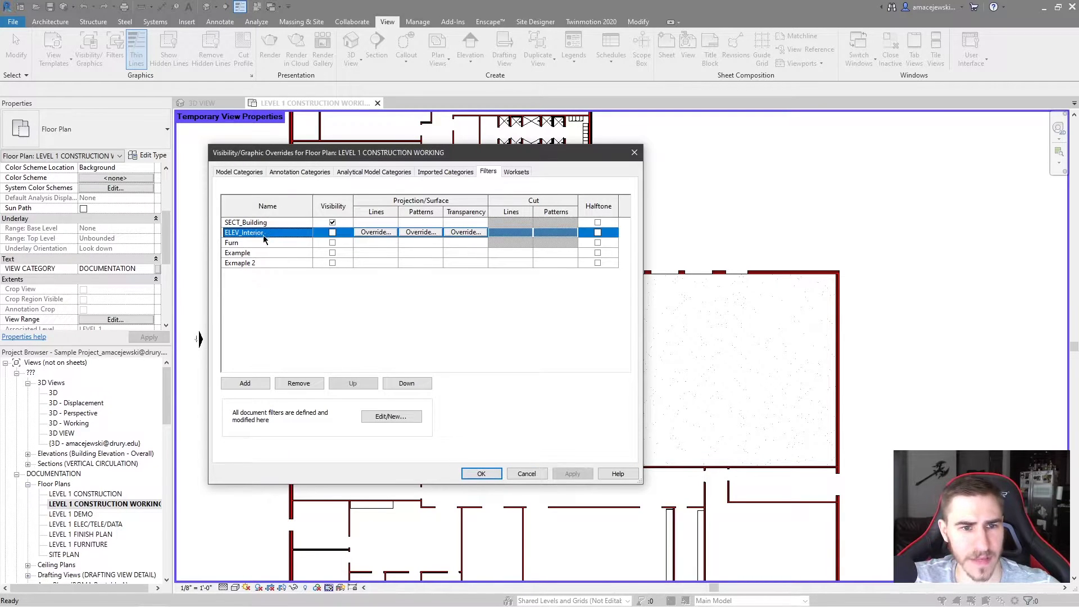
left_click(264, 223)
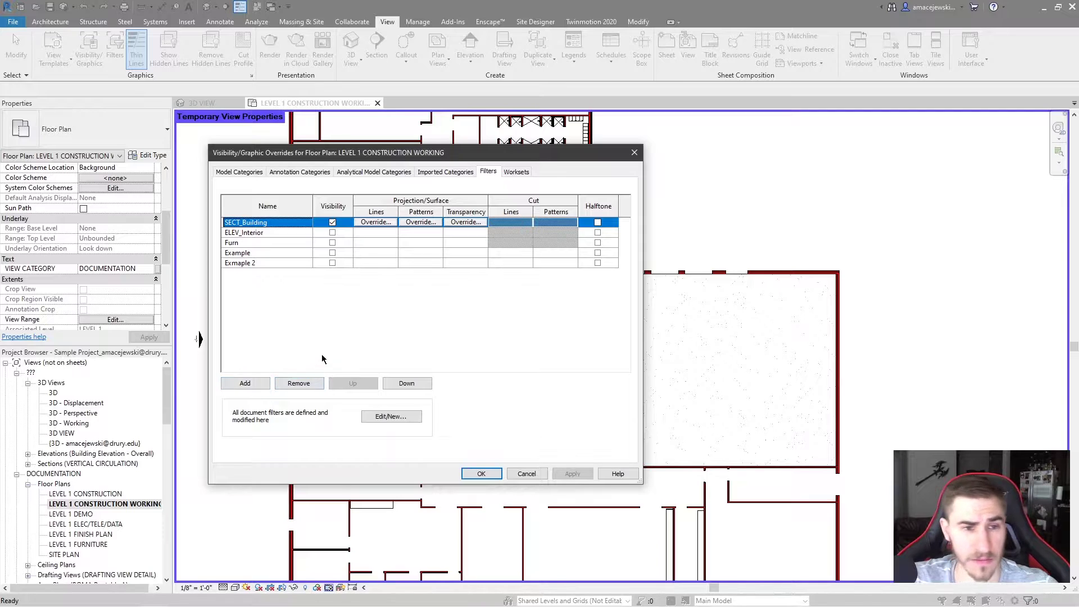
left_click(299, 383)
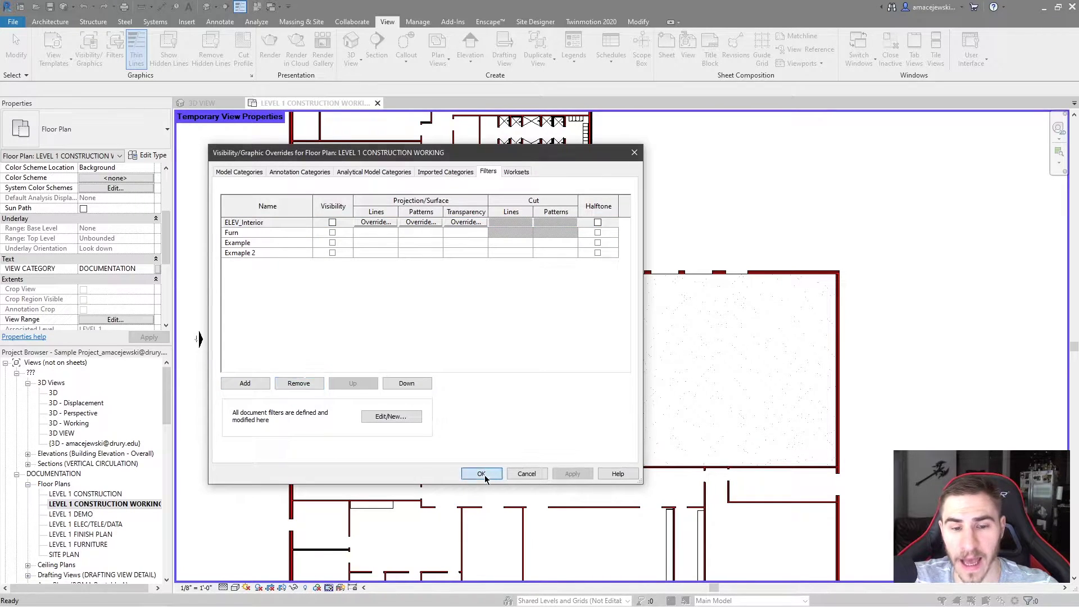
left_click(481, 473)
scroll(599, 424, "down", 3)
middle_click_drag(695, 281, 648, 310)
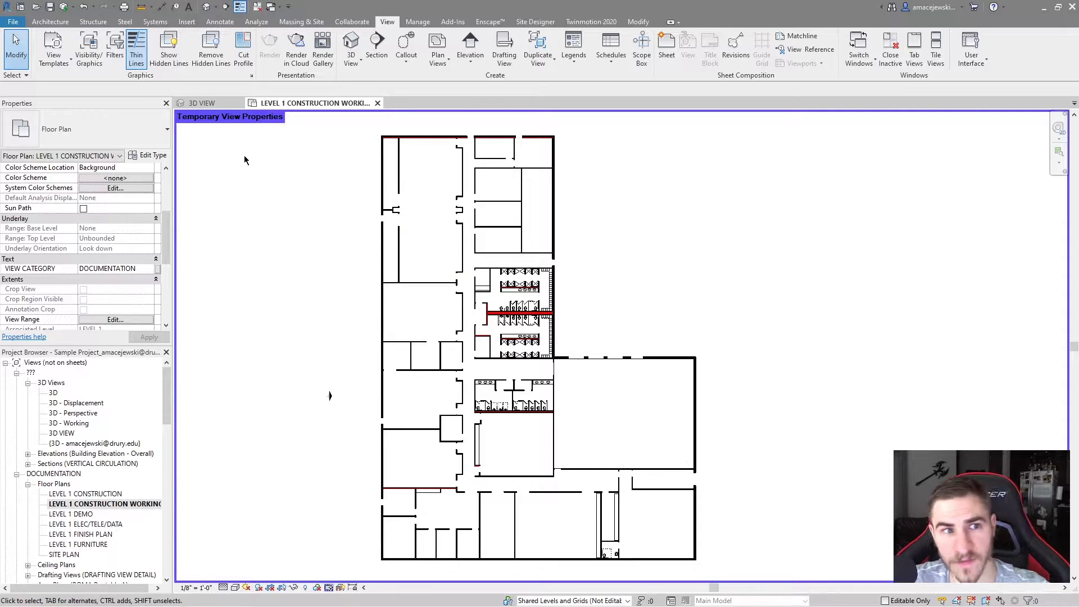
Remove the remaining ELEV_Interior, Furn, Example and Exmaple 2 filters from the floor plan and accept the overrides.
key("v")
key("v")
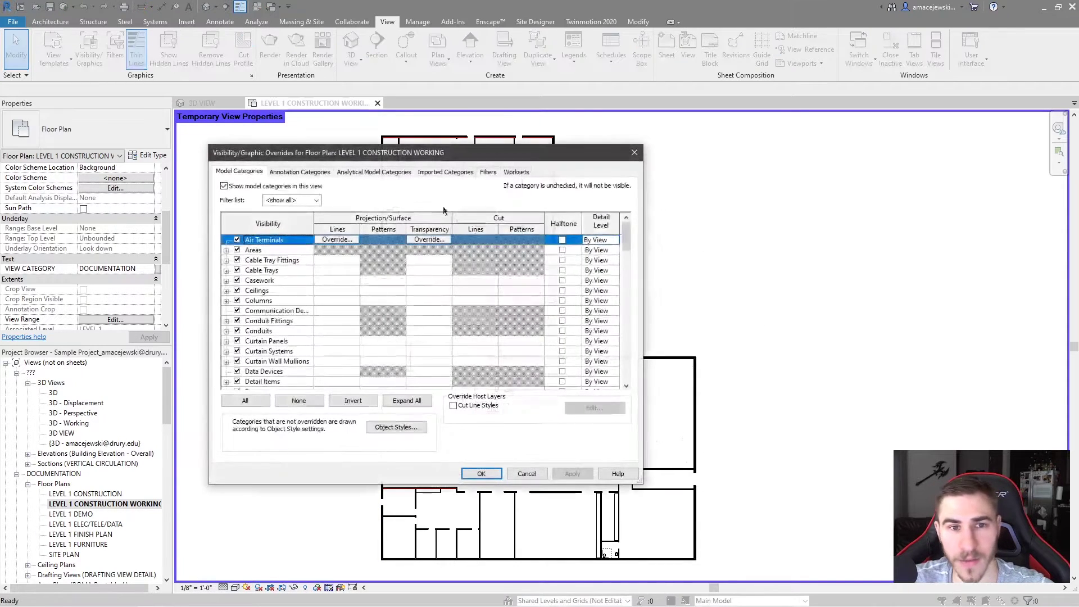
left_click(488, 172)
left_click(254, 223)
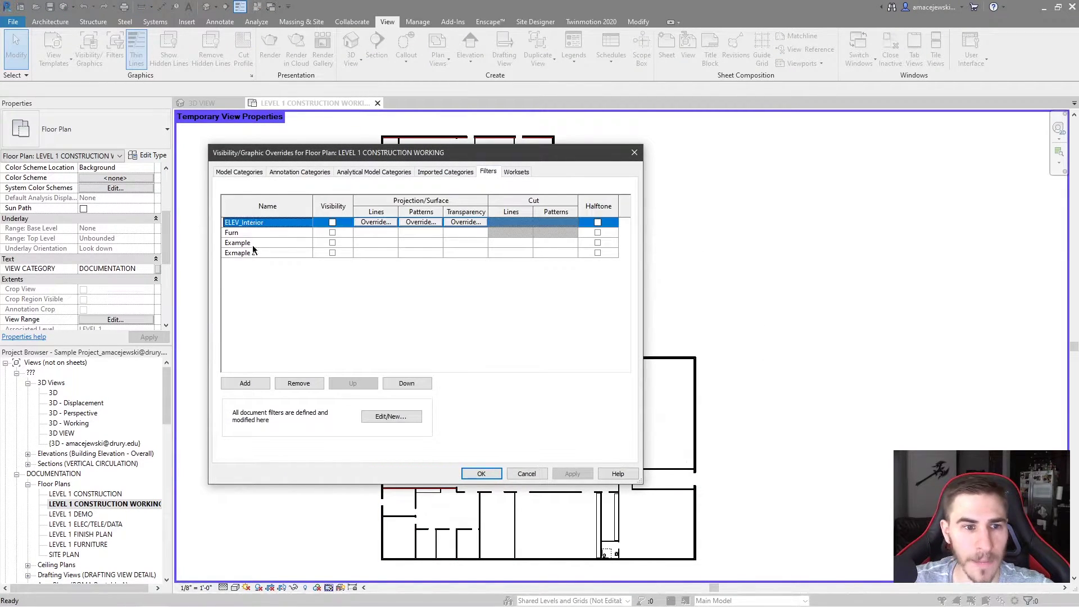
left_click(253, 252)
left_click(265, 223)
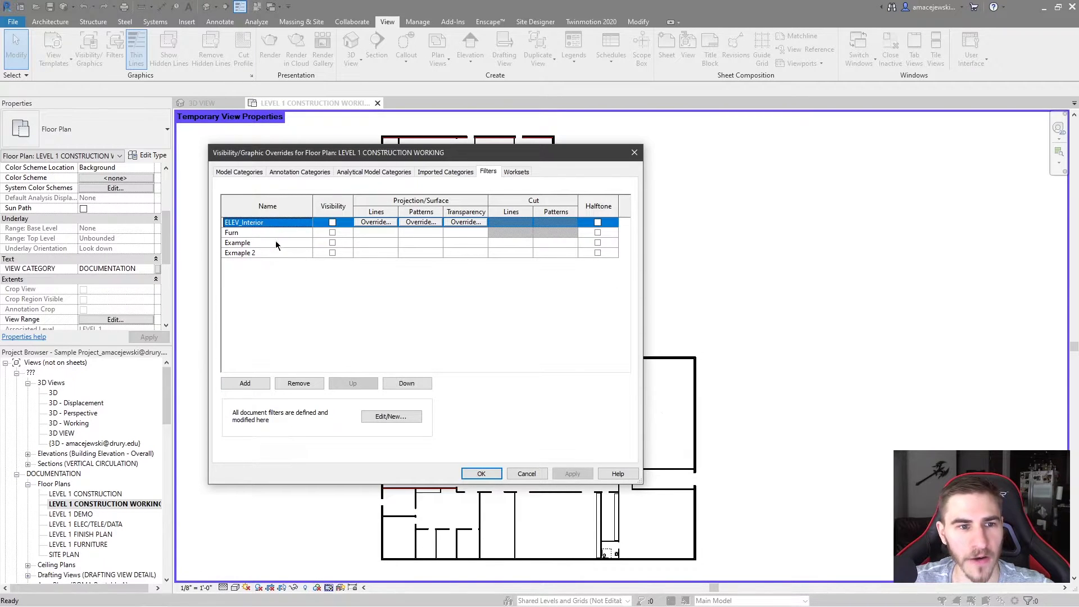
left_click(290, 384)
left_click(292, 384)
left_click(306, 384)
left_click(310, 384)
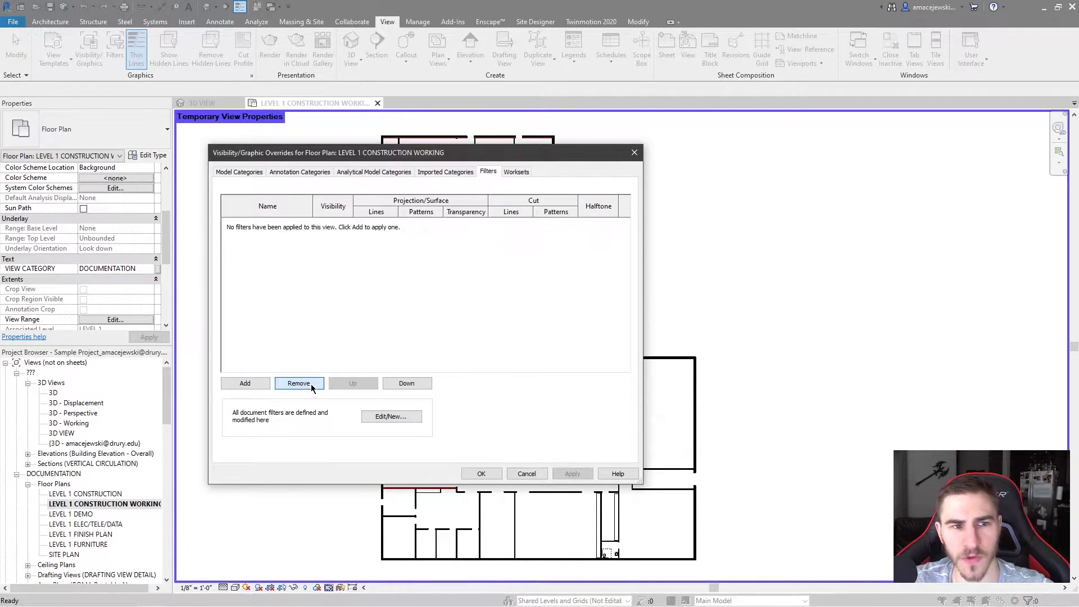
left_click(494, 470)
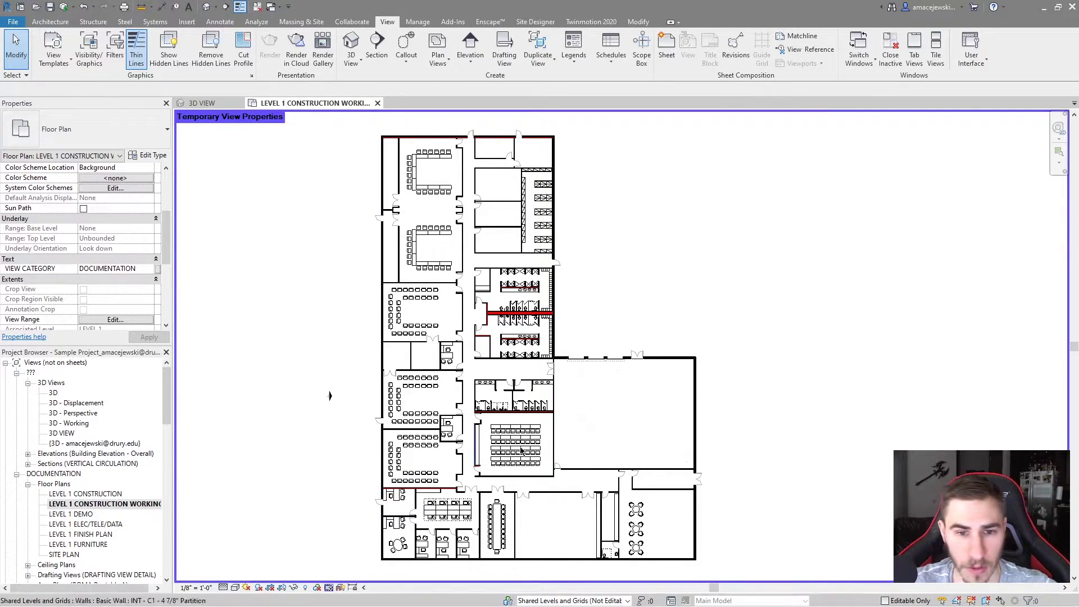
Restore the floor plan's original view properties to end the temporary overrides.
scroll(571, 457, "up", 4)
scroll(783, 420, "up", 1)
scroll(782, 420, "down", 3)
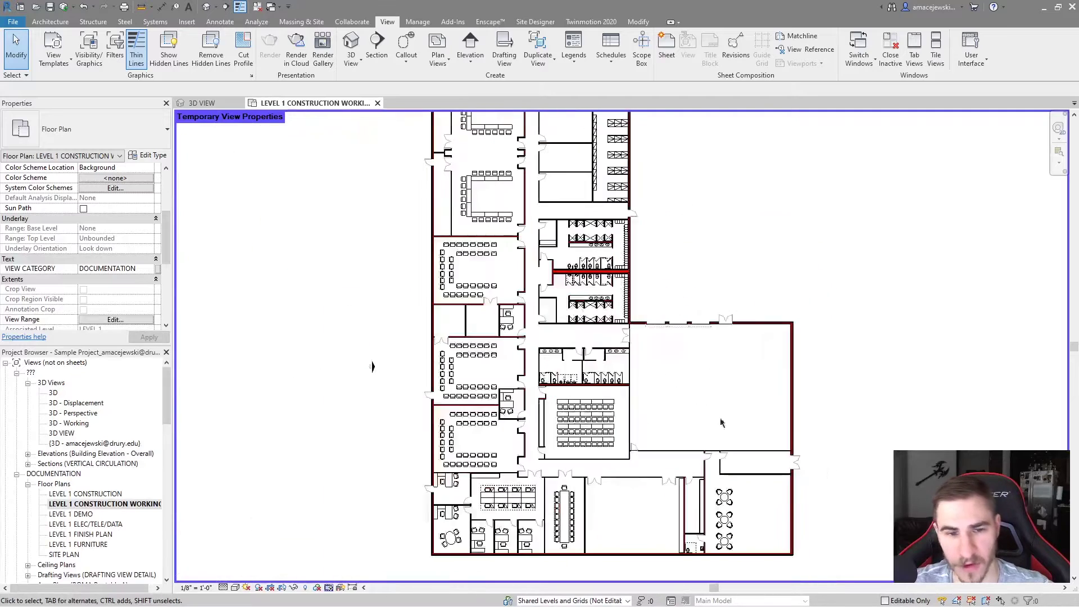
middle_click_drag(371, 366, 284, 390)
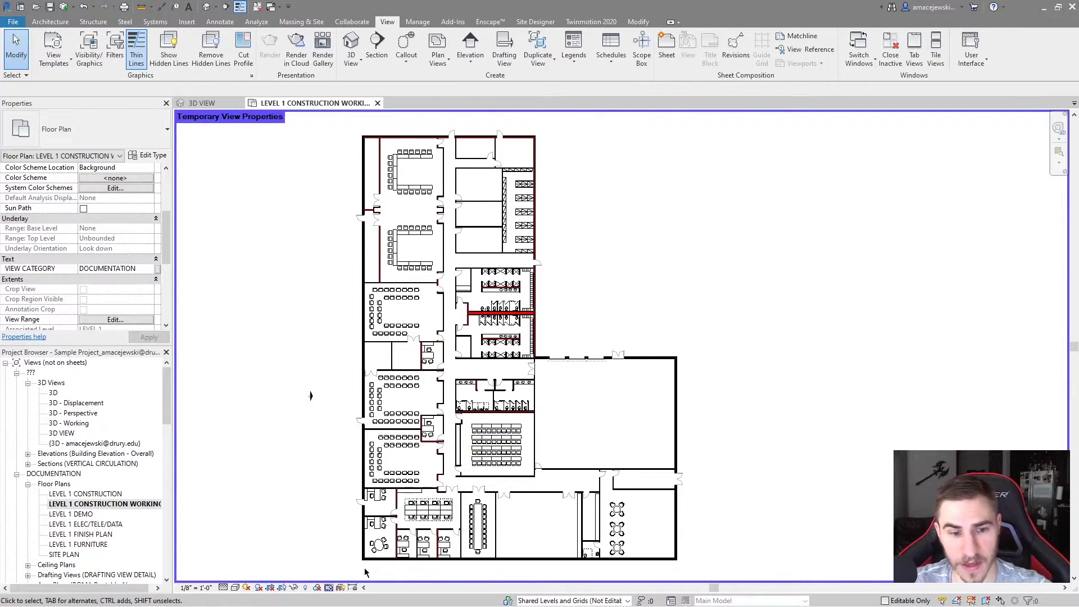
left_click(329, 588)
left_click(425, 575)
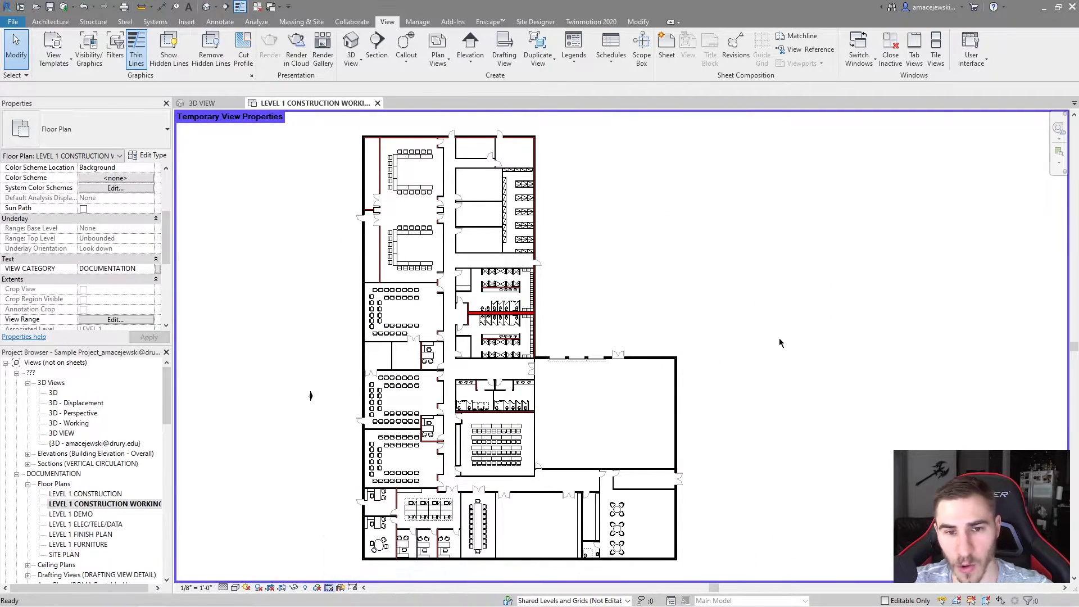
middle_click_drag(554, 400, 682, 401)
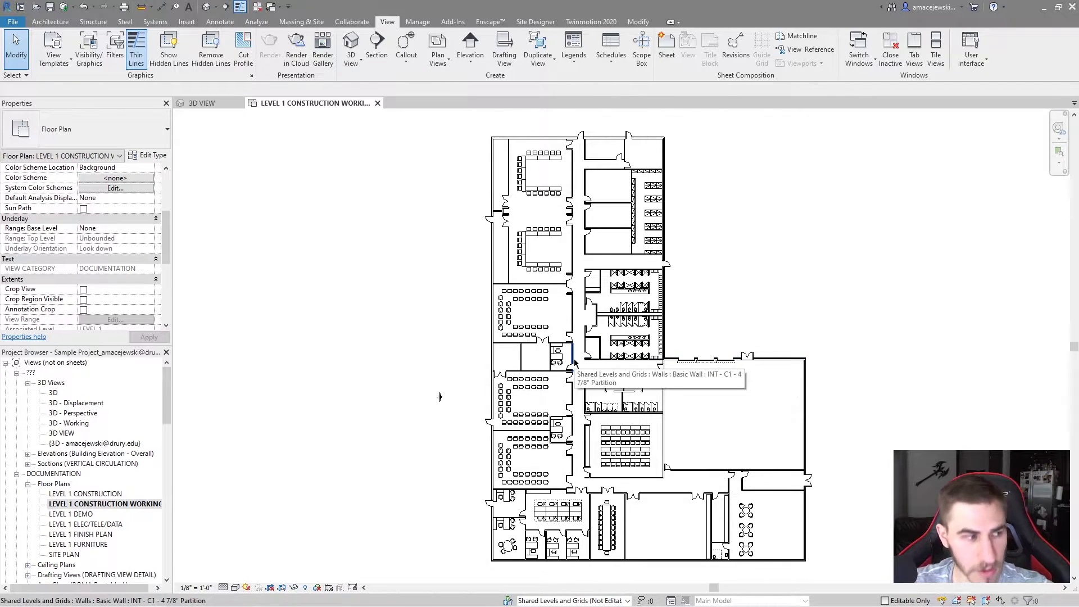
Examine the floor plan's model category and filter overrides under its view template control.
key("v")
key("g")
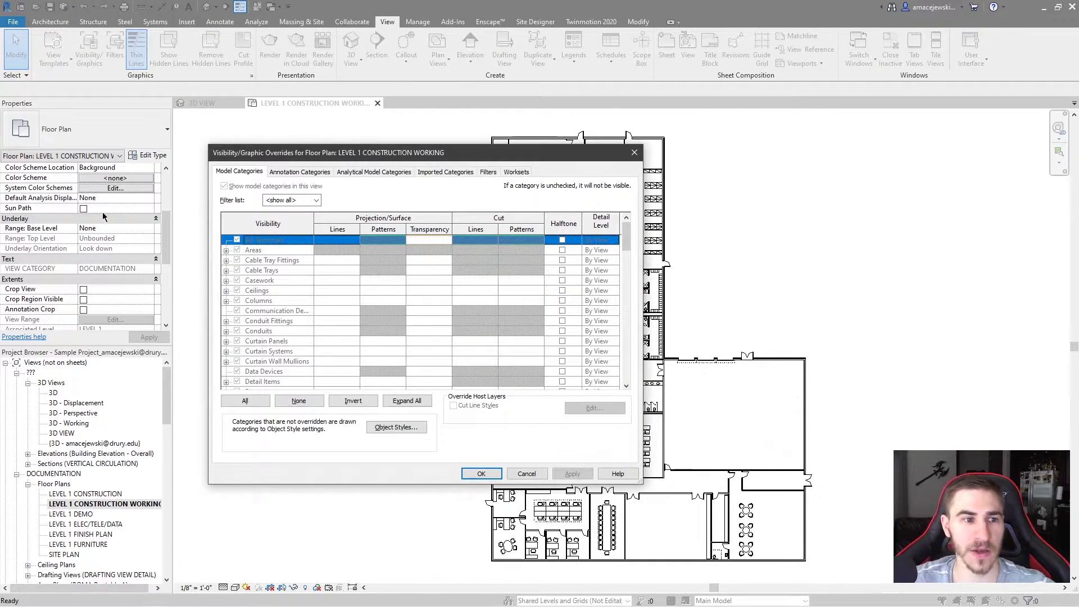
left_click(285, 321)
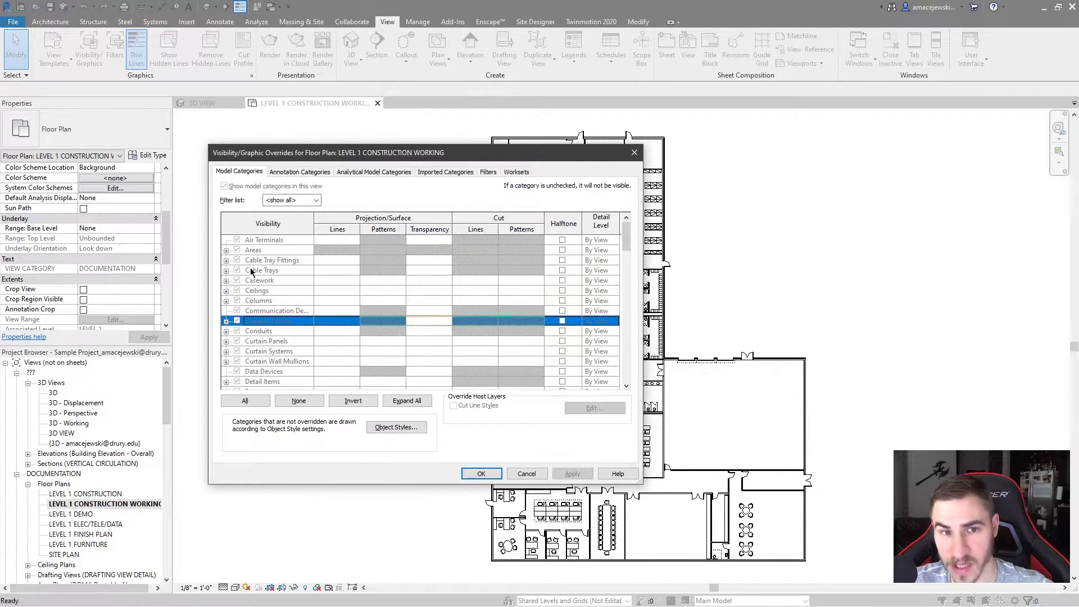
left_click(486, 173)
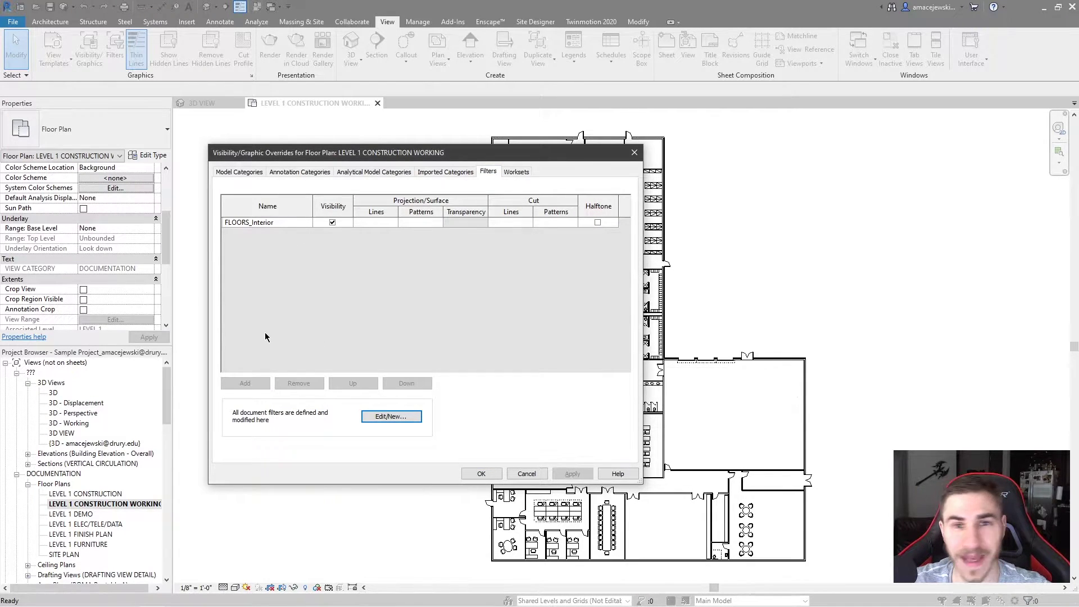
left_click(239, 173)
left_click_drag(633, 235, 639, 396)
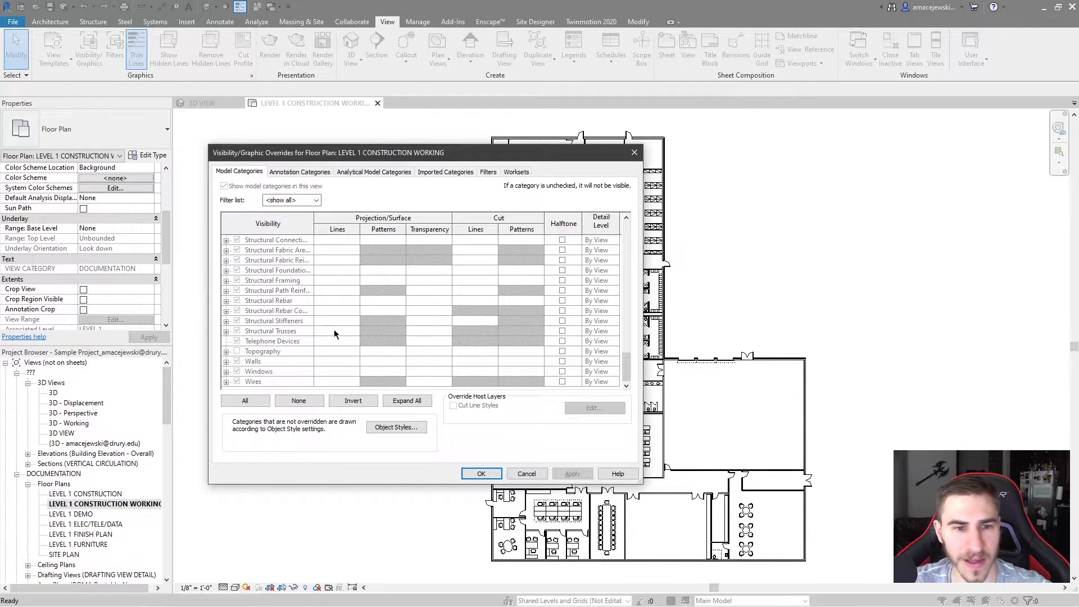
left_click(481, 474)
middle_click_drag(369, 404, 344, 401)
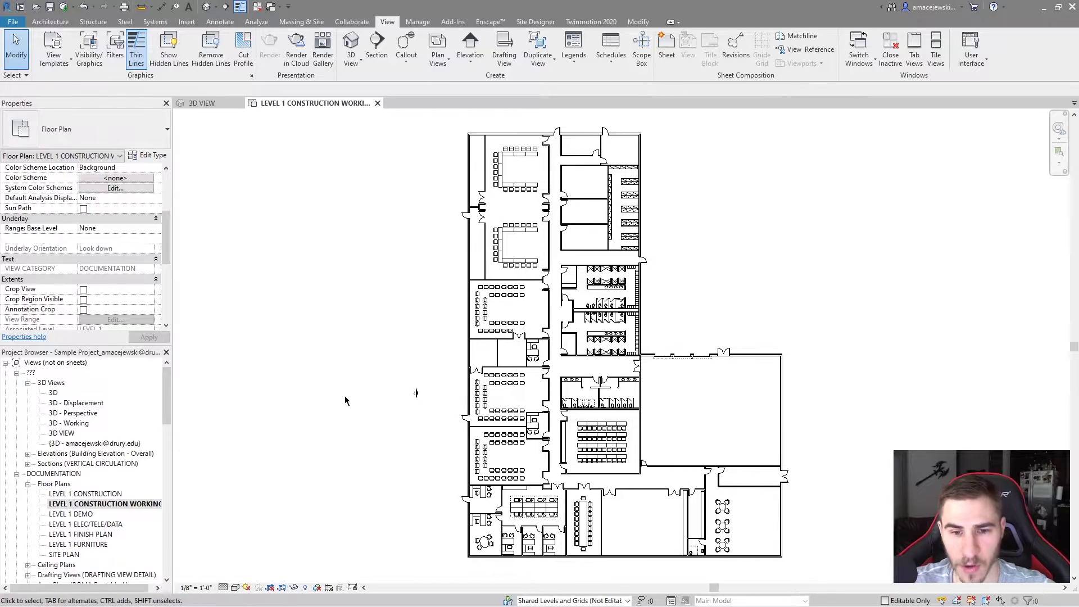
Switch to the 3D view and review its Temporary View Properties options.
left_click(208, 103)
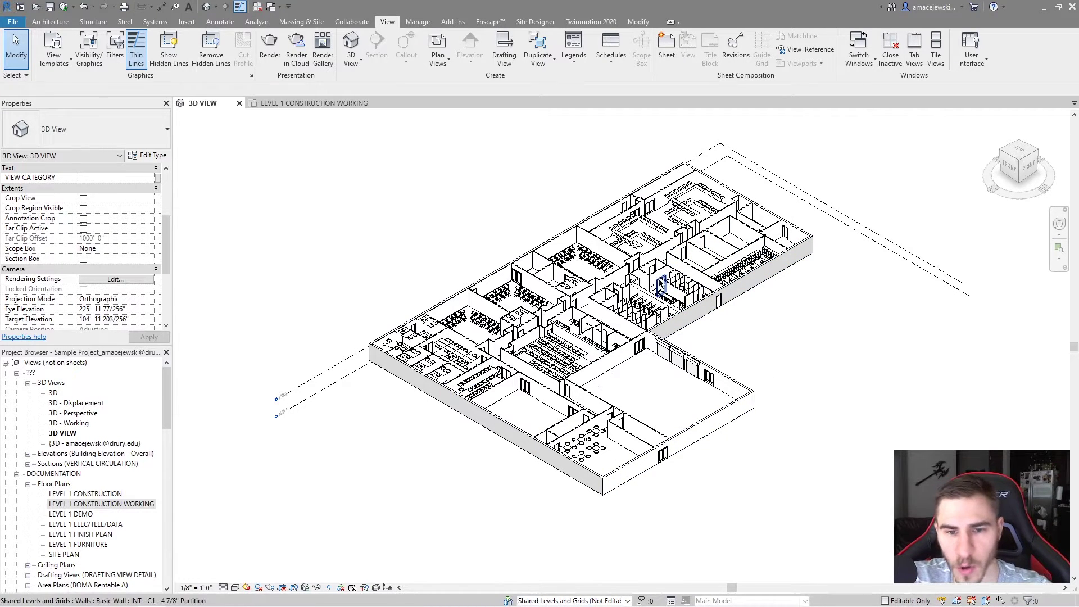
middle_click_drag(571, 372, 561, 385)
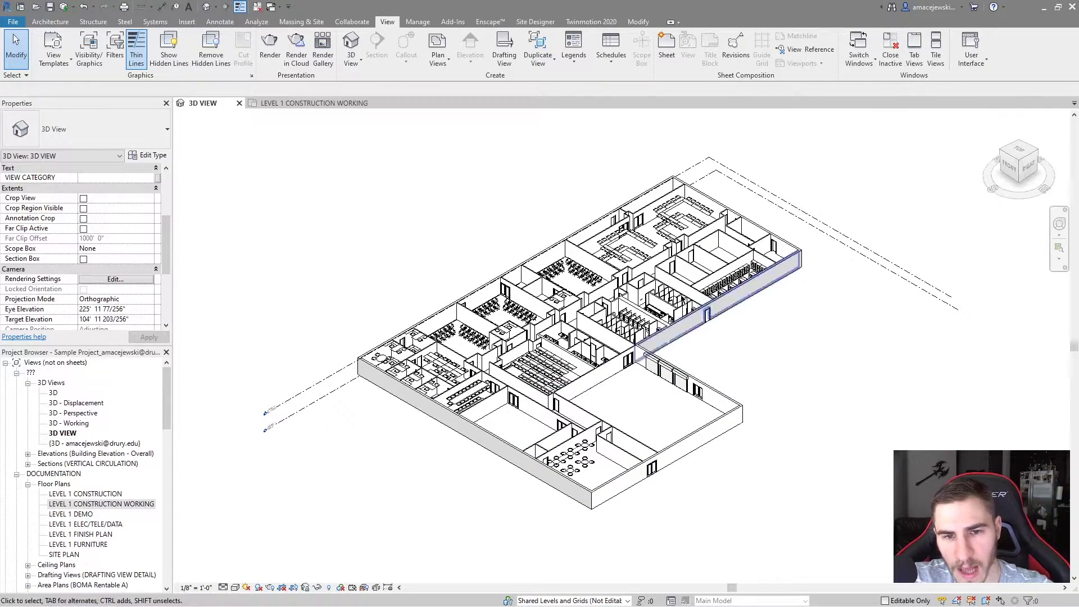
left_click(350, 587)
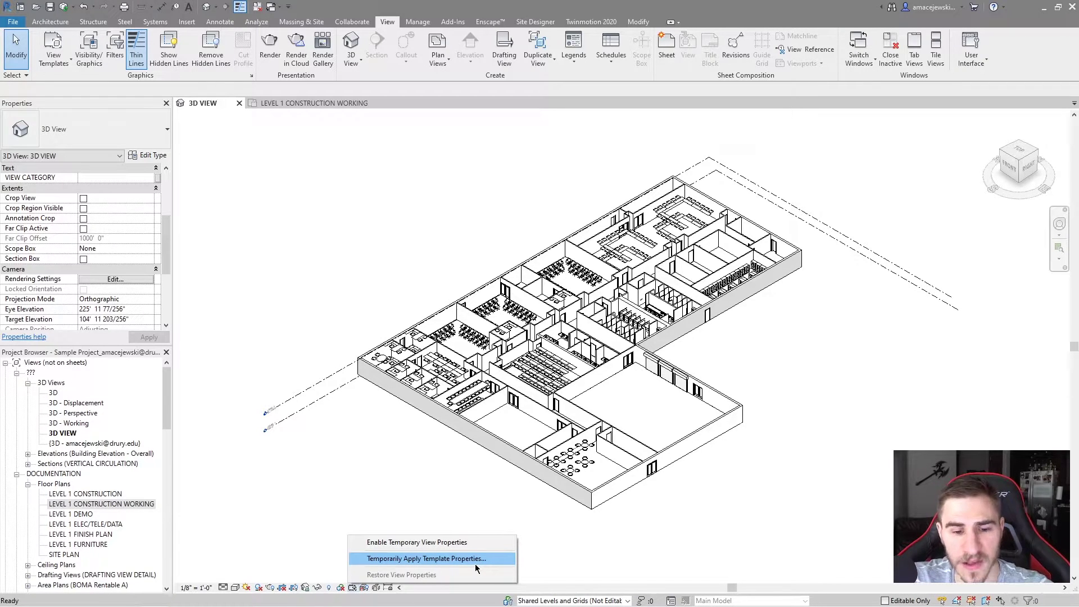
left_click(668, 533)
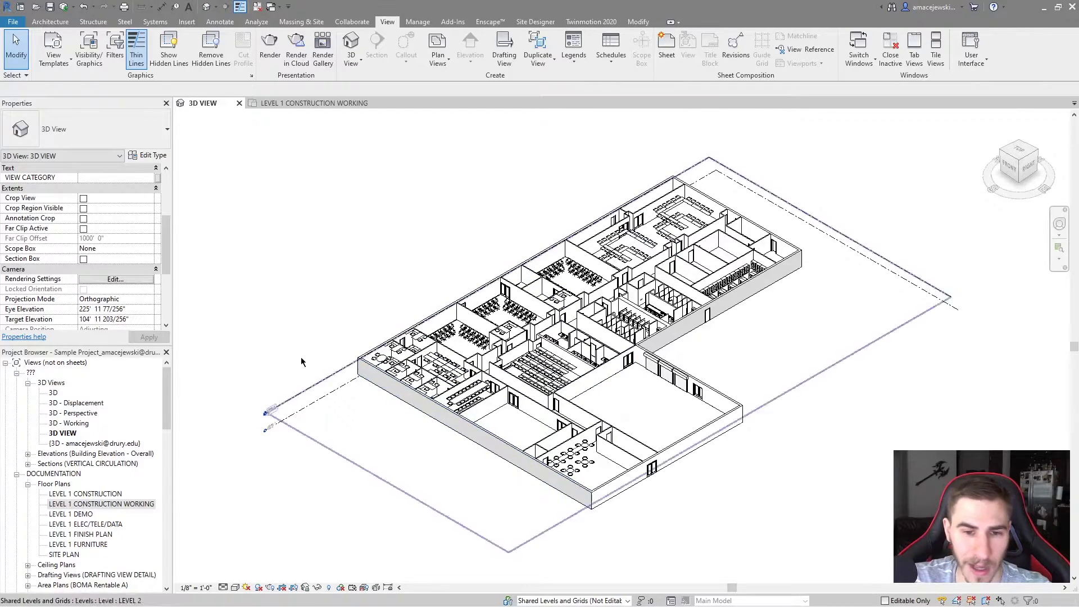
scroll(65, 269, "up", 3)
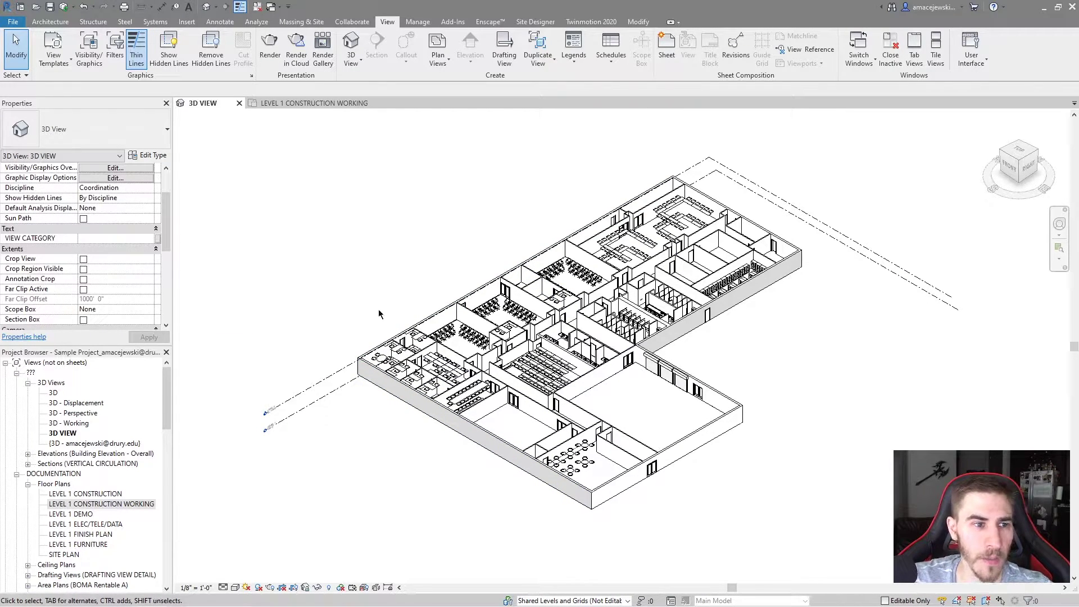
Temporarily apply the PLAN - CONSTRUCTION template from the floor, structural and area plan templates to the 3D view.
scroll(111, 285, "down", 5)
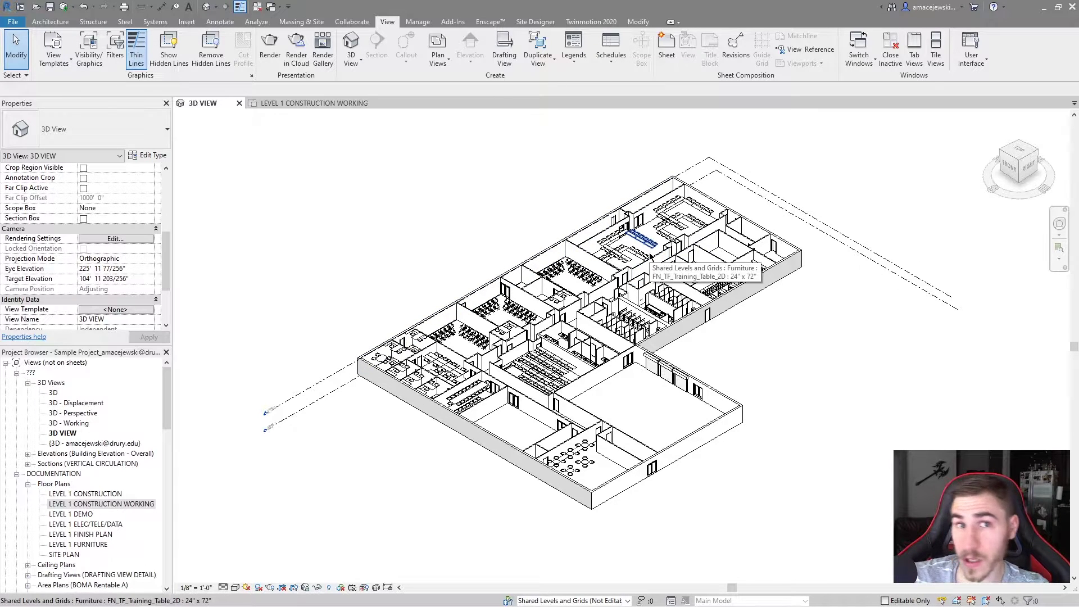
left_click(353, 587)
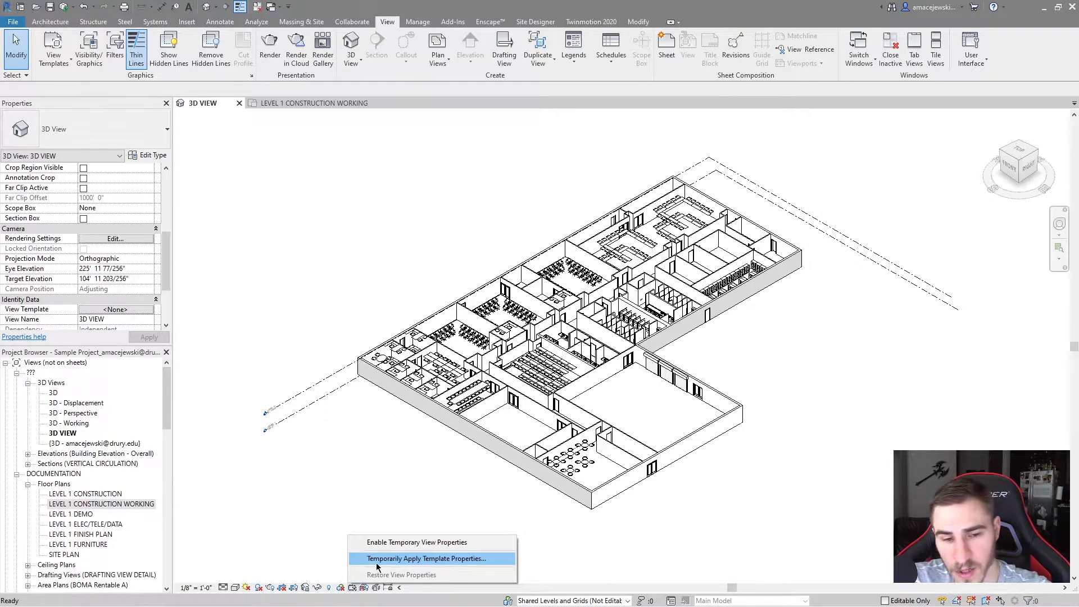
left_click(413, 563)
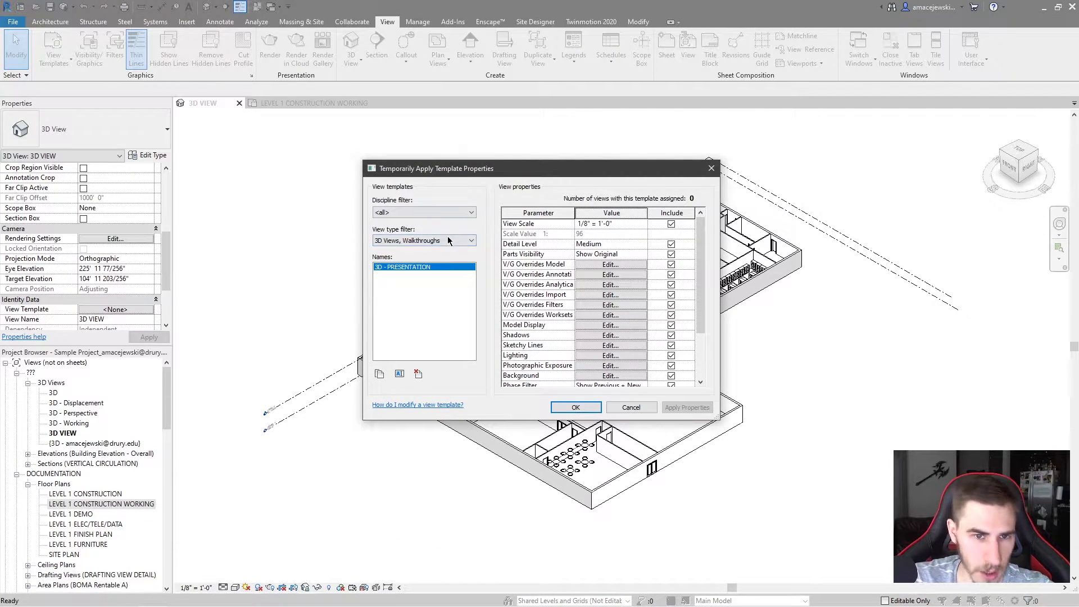
left_click(471, 240)
left_click(412, 280)
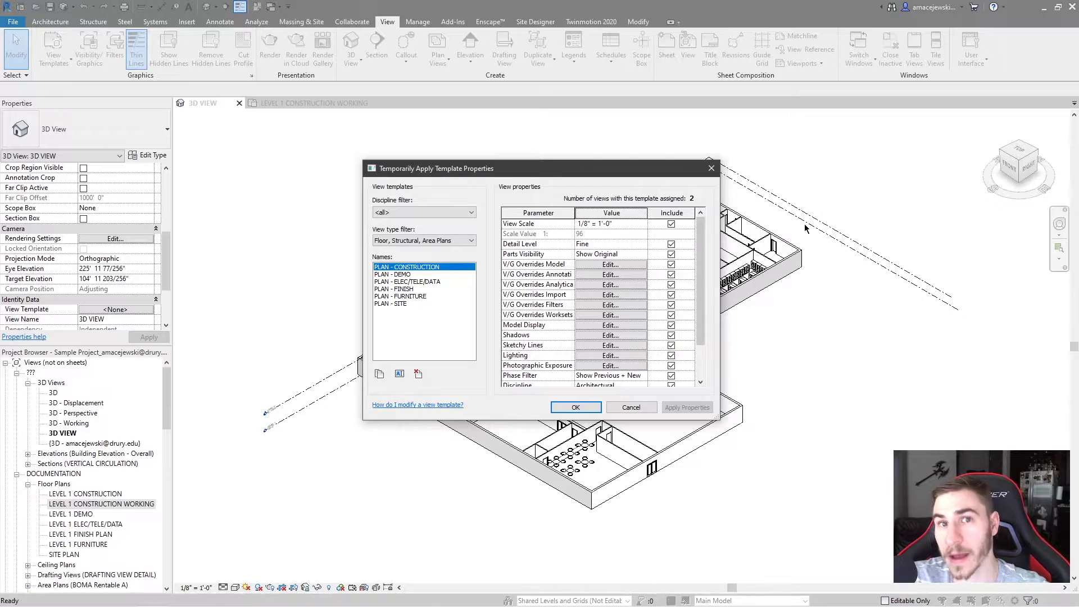
left_click(576, 407)
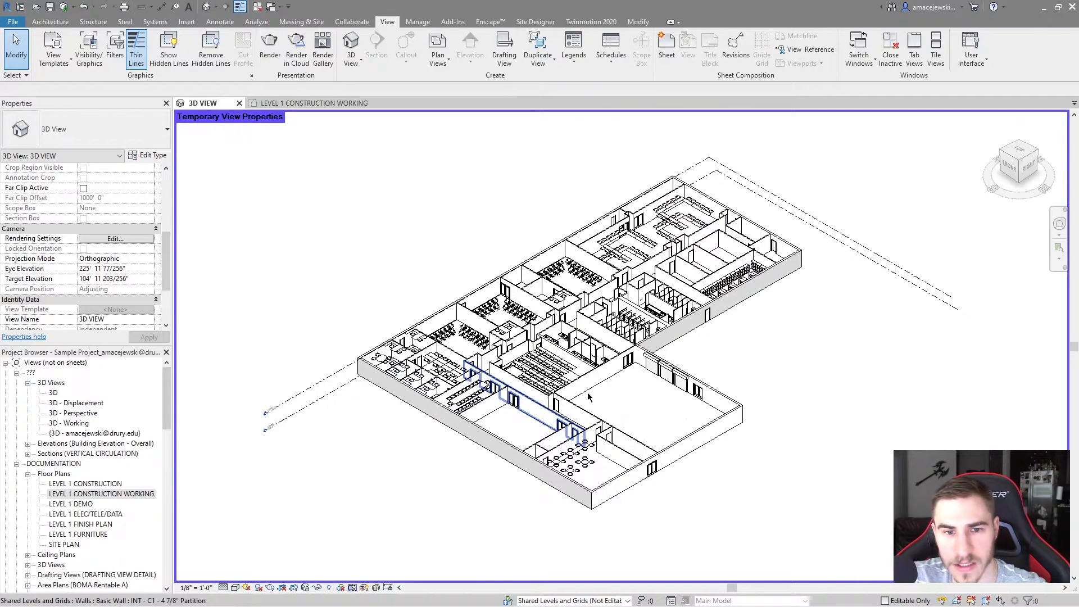
Examine the 3D view's model category and filter overrides under the temporarily applied template, leaving them unedited.
key("v")
key("v")
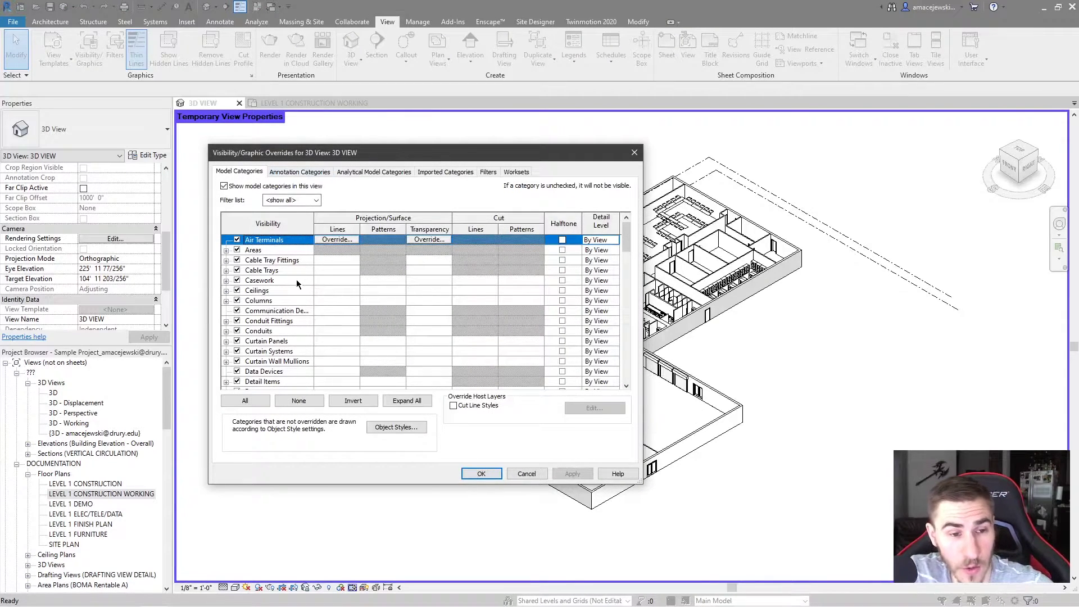
scroll(264, 304, "down", 2)
left_click(272, 340)
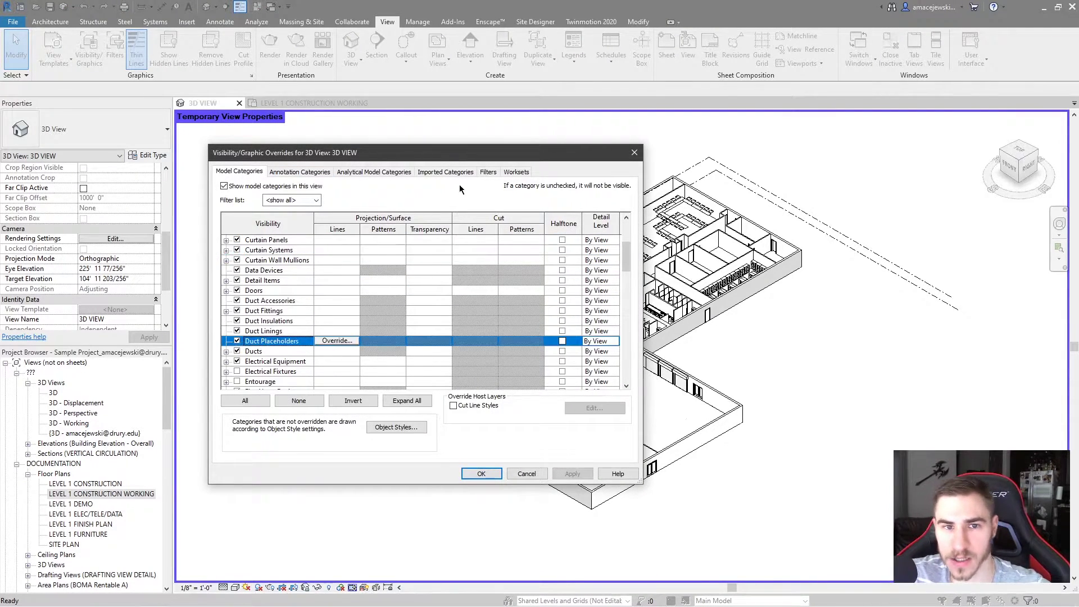
left_click(487, 172)
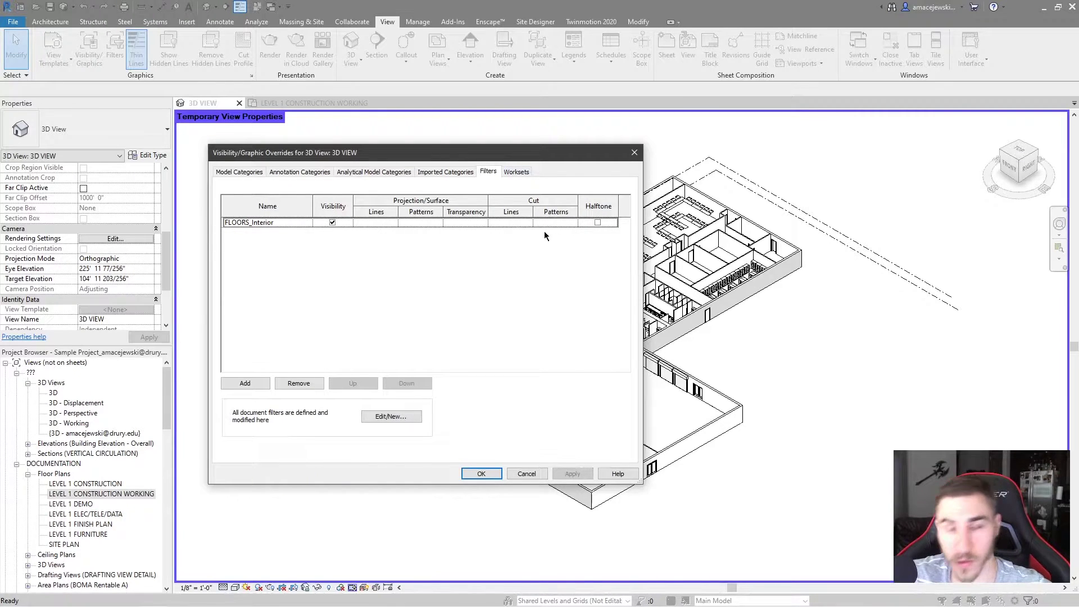
left_click(634, 153)
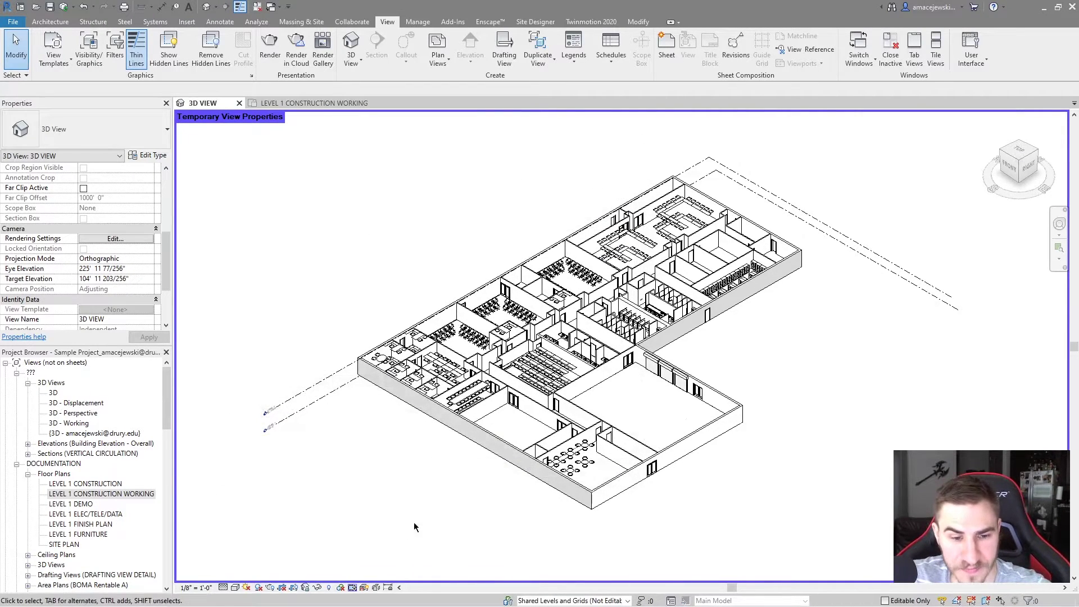
Review the recent templates for the 3D view and its identity and phasing properties.
left_click(352, 588)
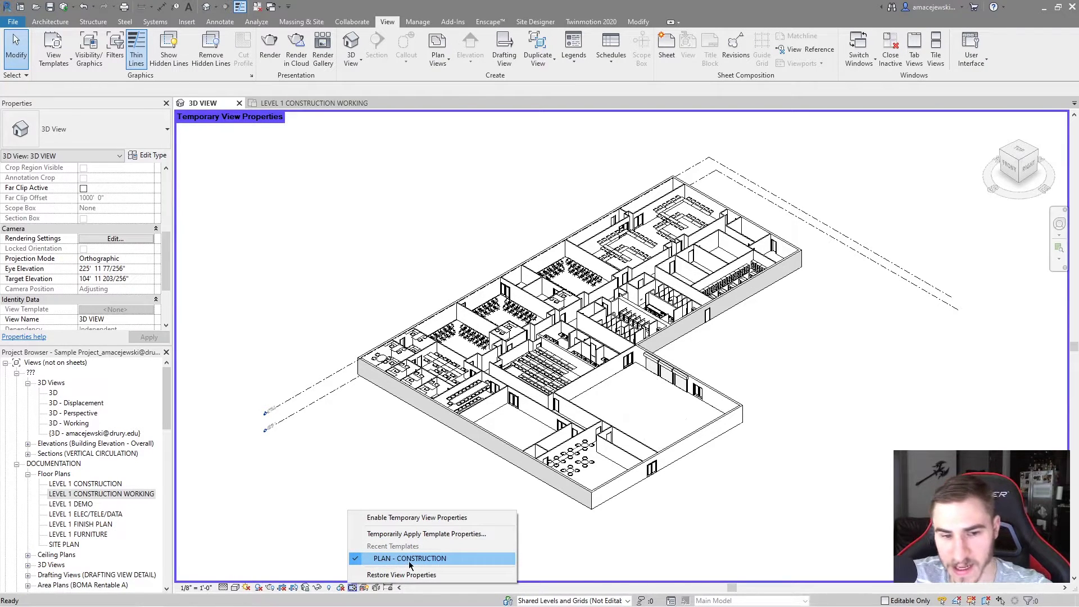
left_click(427, 562)
scroll(127, 276, "down", 4)
scroll(126, 277, "down", 4)
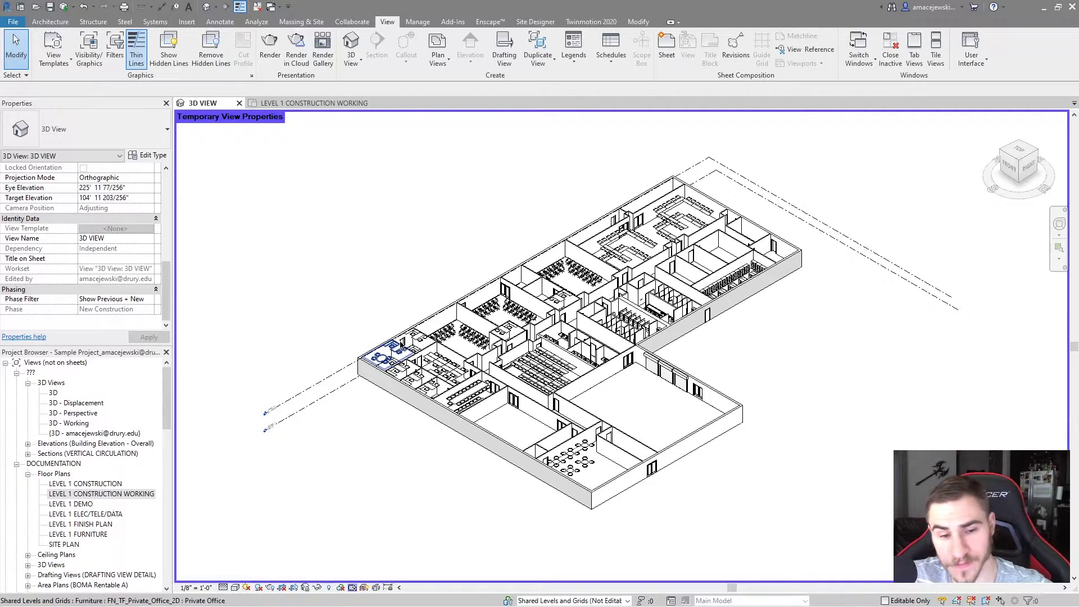
Turn off the temporary PLAN - CONSTRUCTION template in the 3D view and reapply it from the recent templates.
left_click(352, 588)
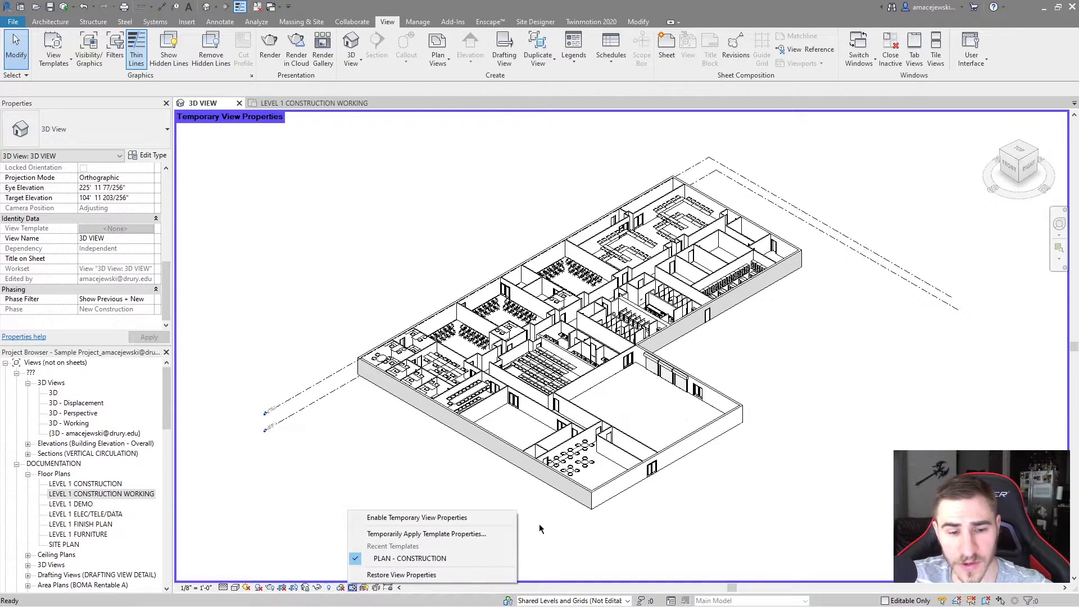
left_click(401, 558)
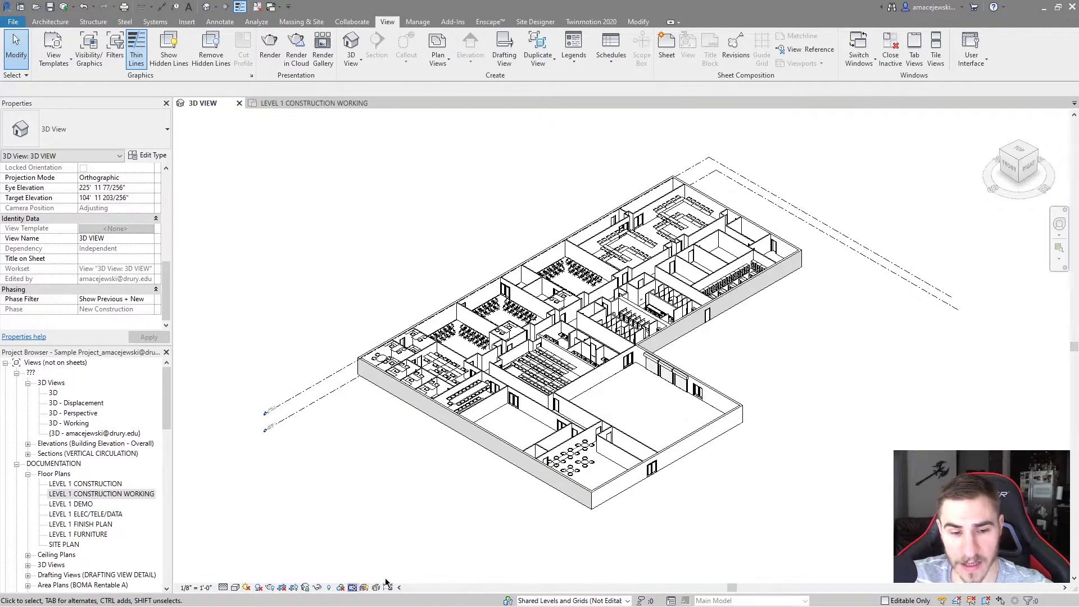
left_click(353, 587)
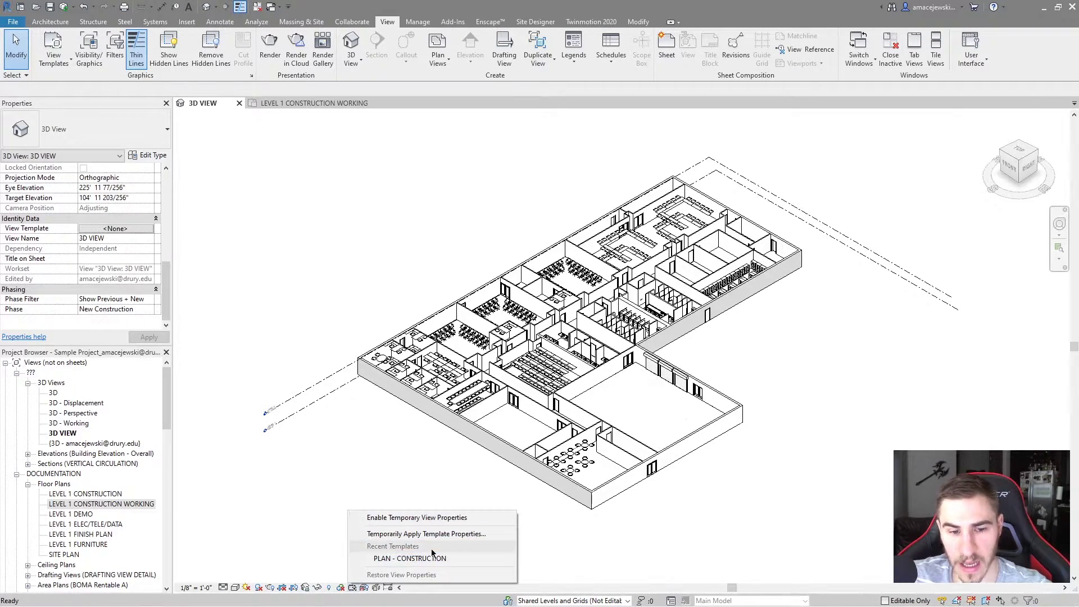
left_click(408, 558)
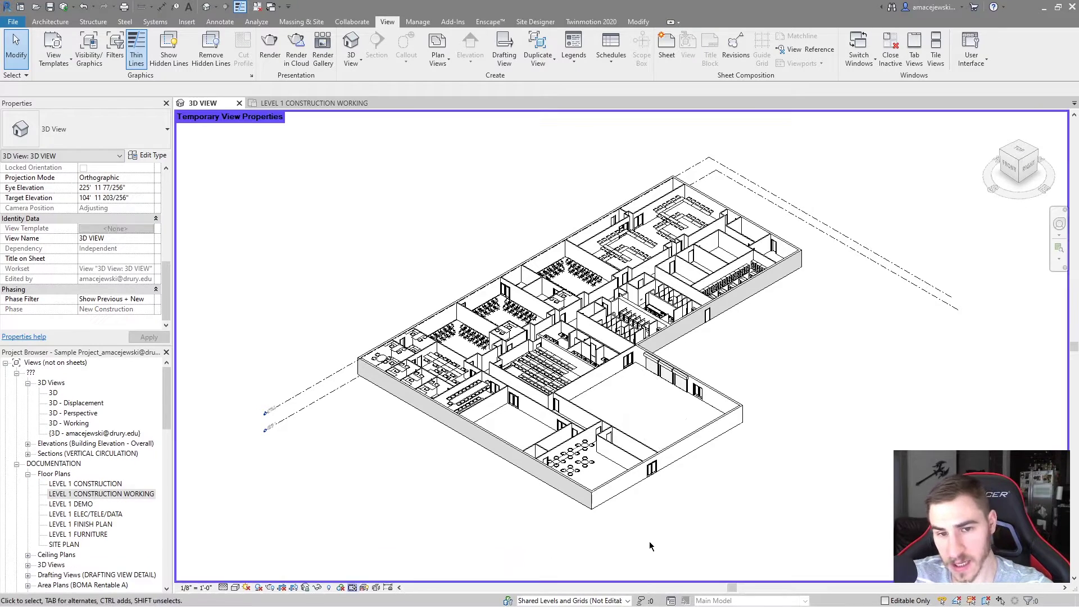
Temporarily apply the 3D - PRESENTATION template's properties to the 3D view.
left_click(352, 589)
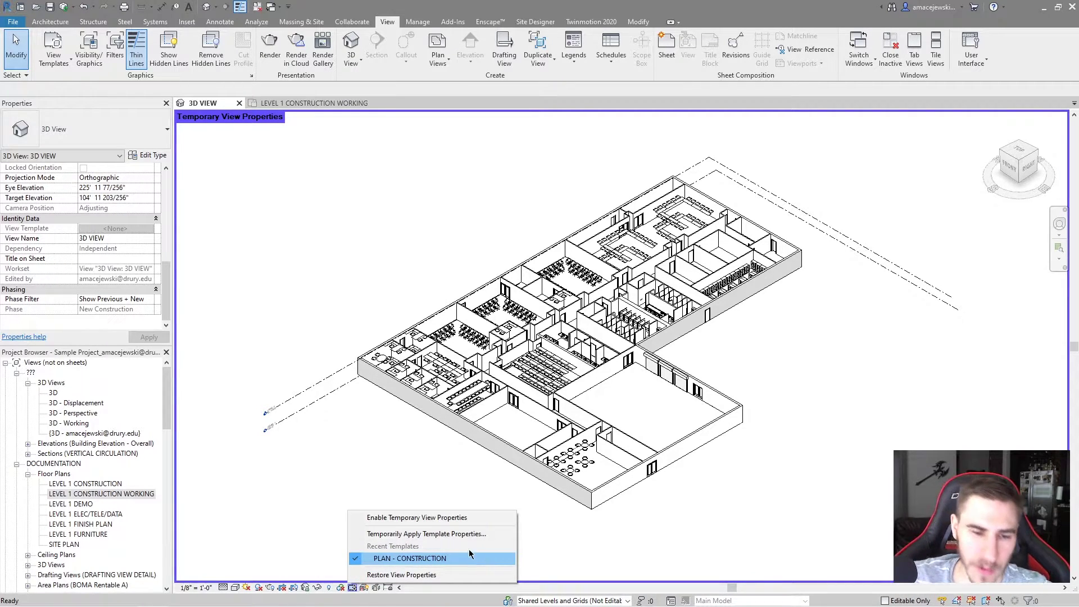
left_click(405, 534)
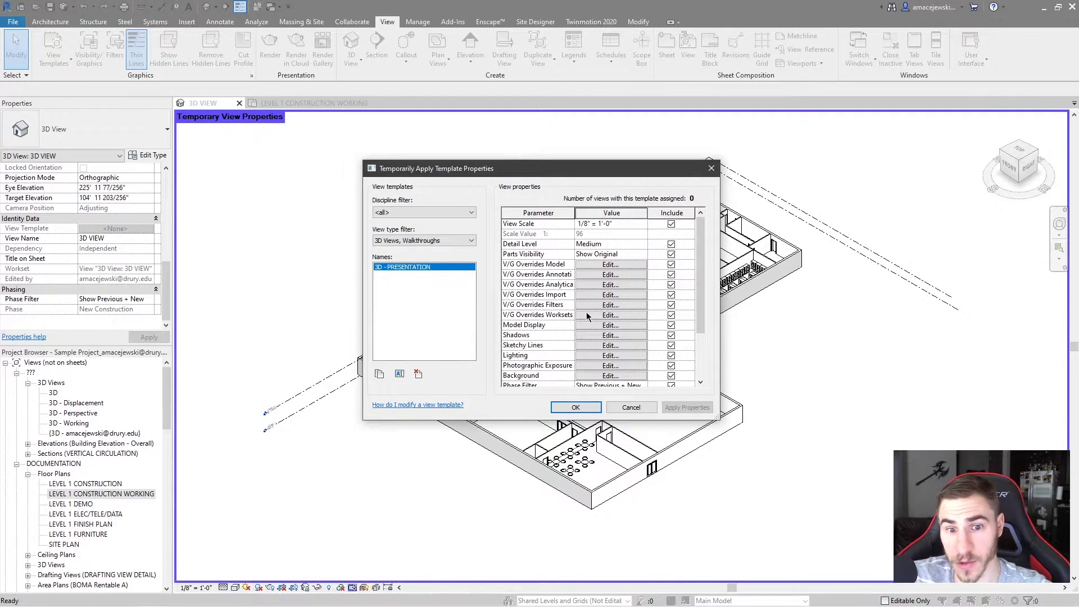
left_click(576, 407)
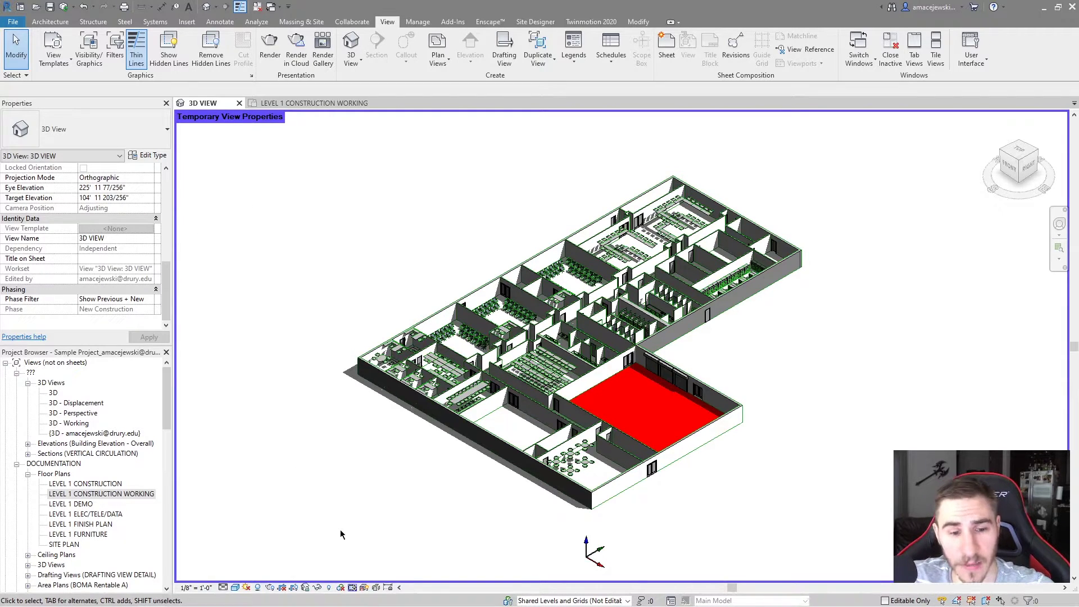
Swap the 3D view's temporary template to PLAN - CONSTRUCTION and back to 3D - PRESENTATION using the recent templates.
left_click(352, 587)
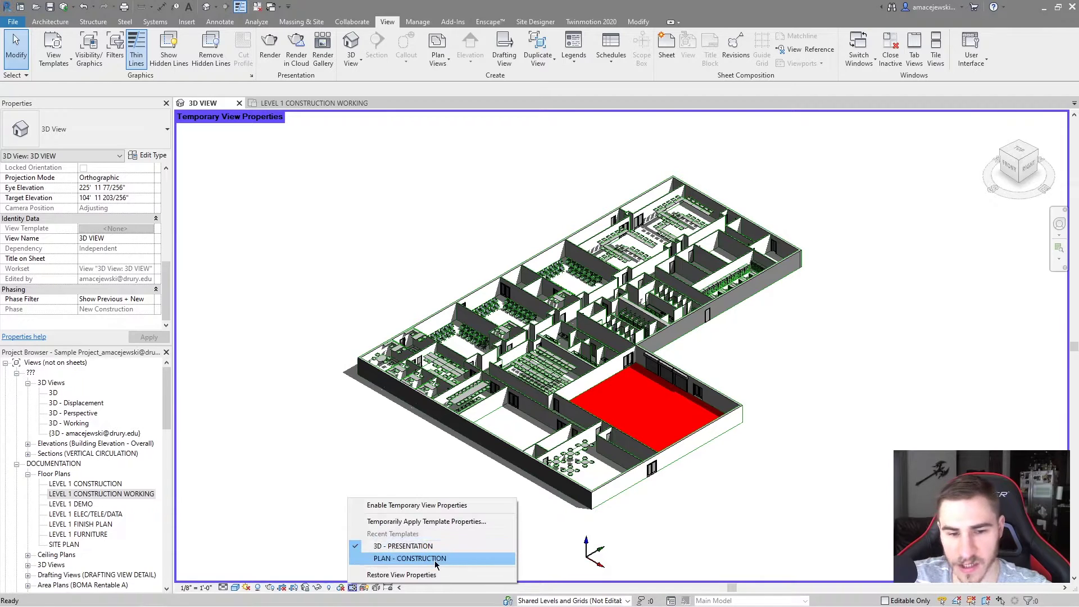
left_click(410, 558)
left_click(352, 587)
left_click(398, 559)
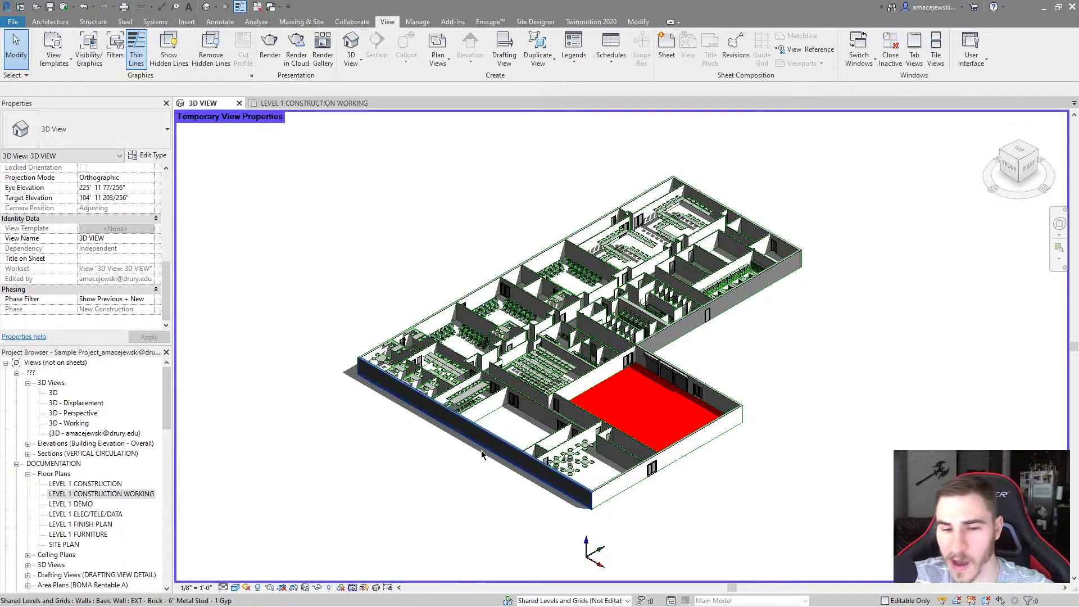
Restore the 3D view's original view properties and check its recent templates without applying one.
left_click(352, 587)
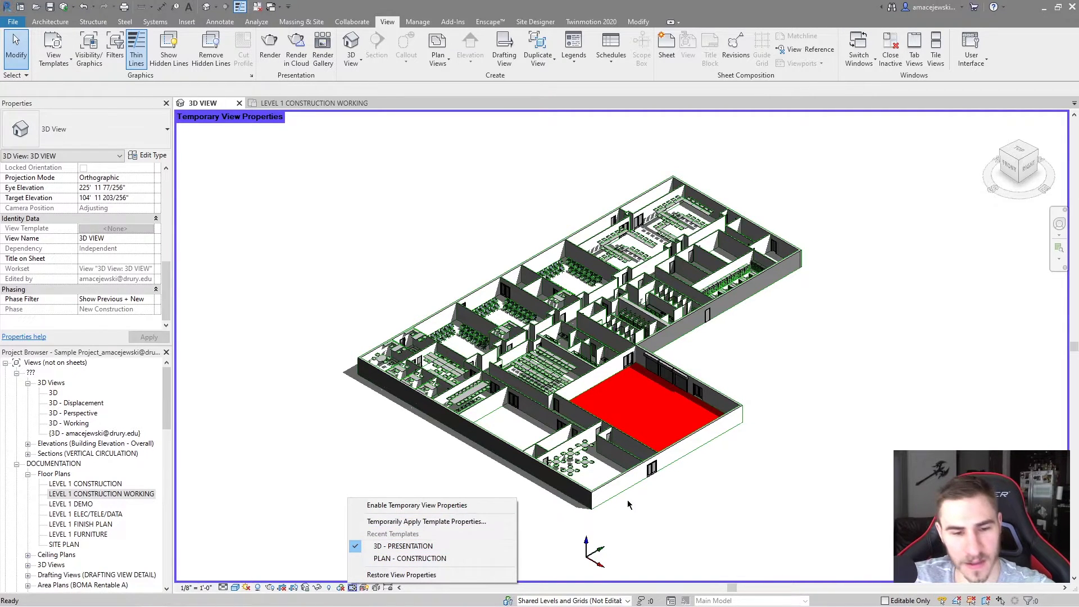
left_click(389, 574)
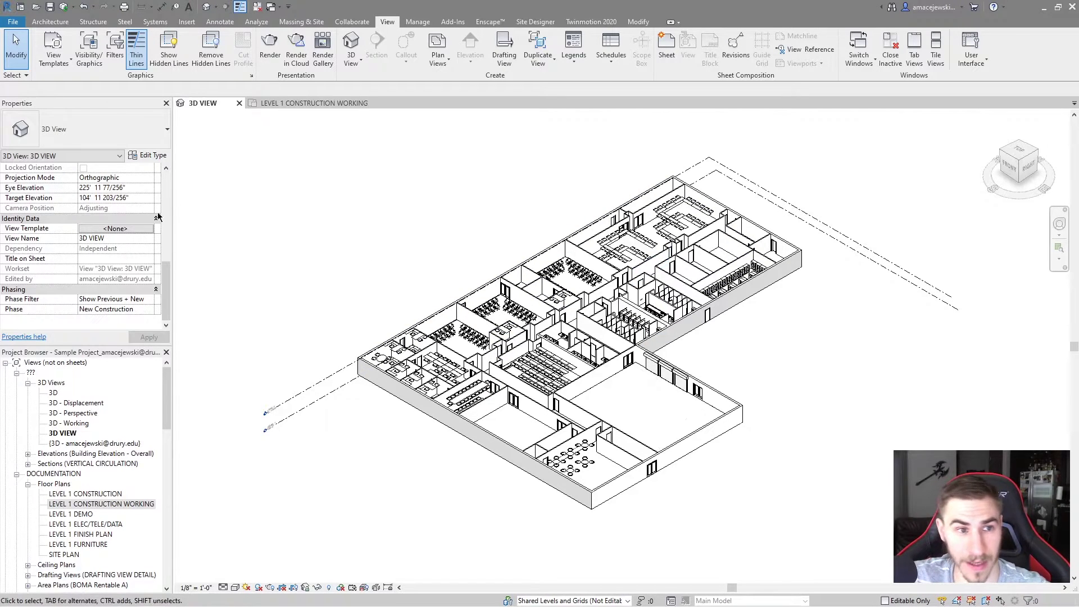
left_click(352, 587)
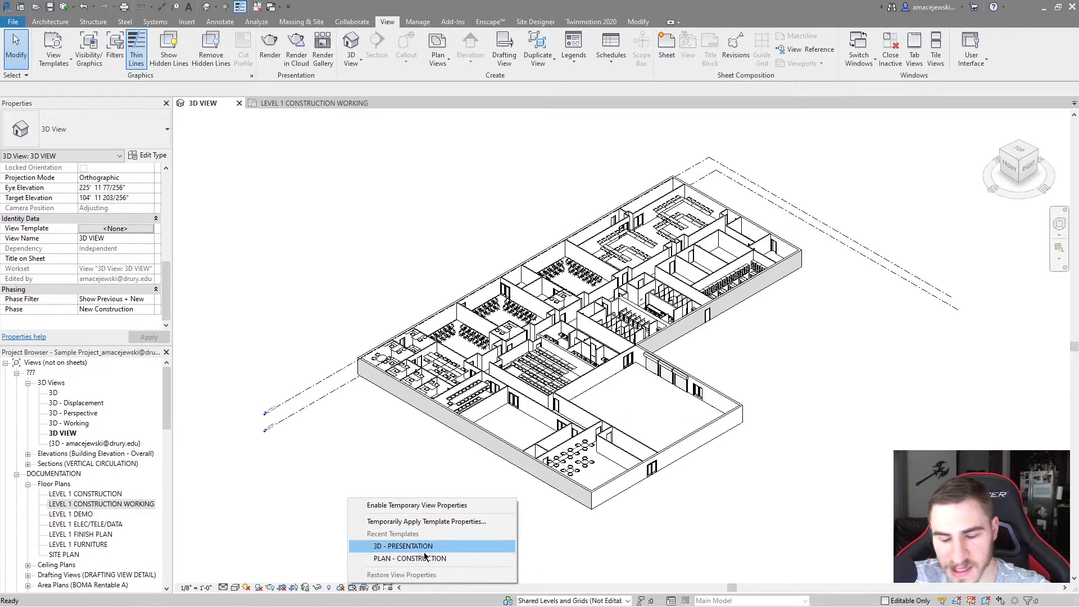
left_click(585, 547)
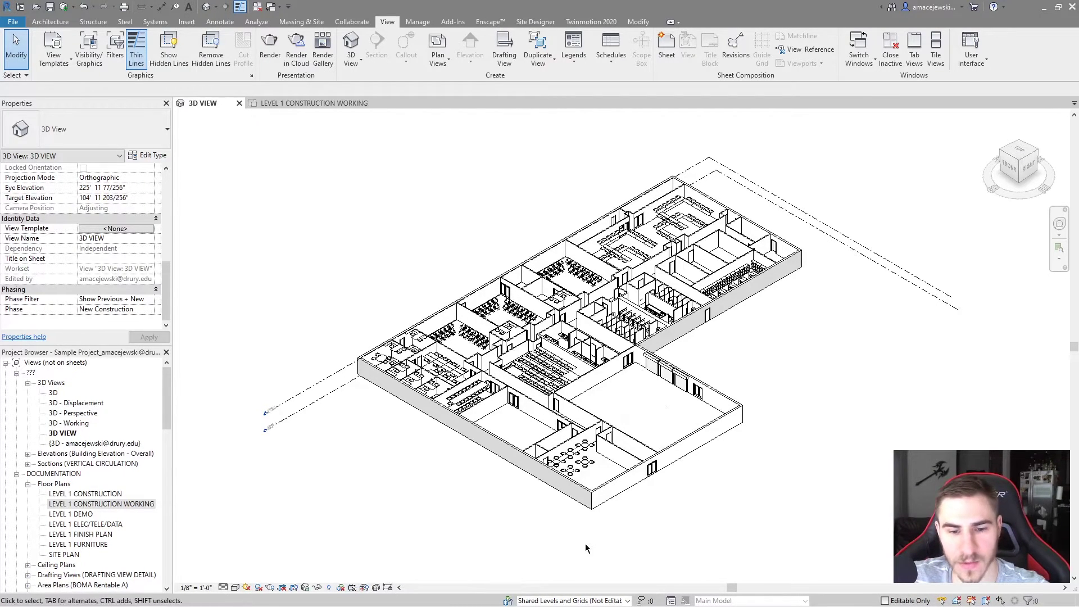
Temporarily apply the recent 3D - PRESENTATION template to the LEVEL 1 CONSTRUCTION WORKING floor plan.
left_click(326, 104)
left_click(331, 587)
left_click(387, 548)
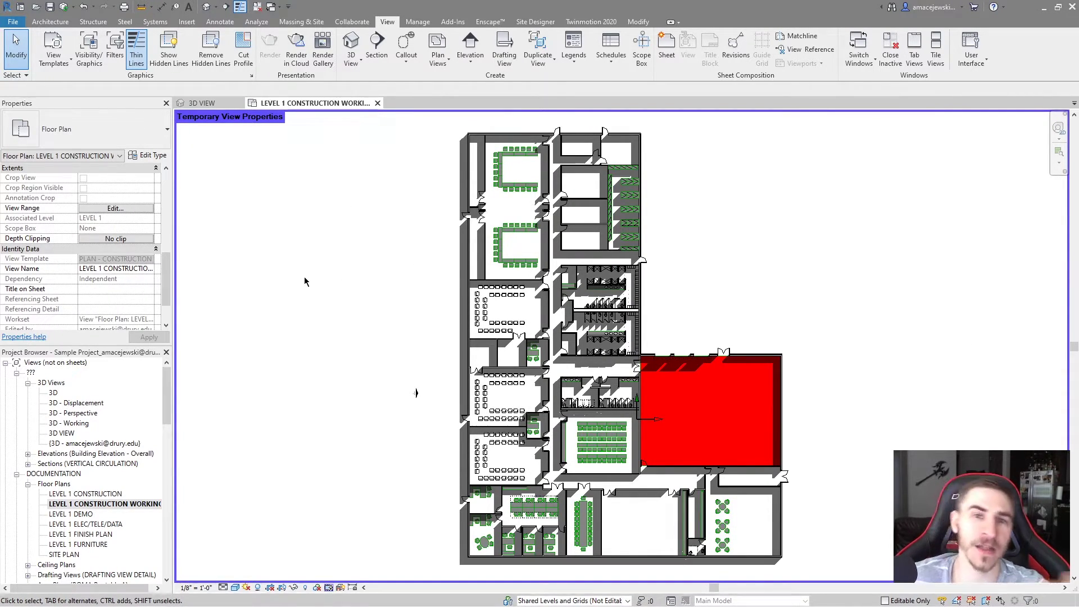
Restore the floor plan's original view properties and return to the 3D view's Temporary View Properties options.
left_click(329, 587)
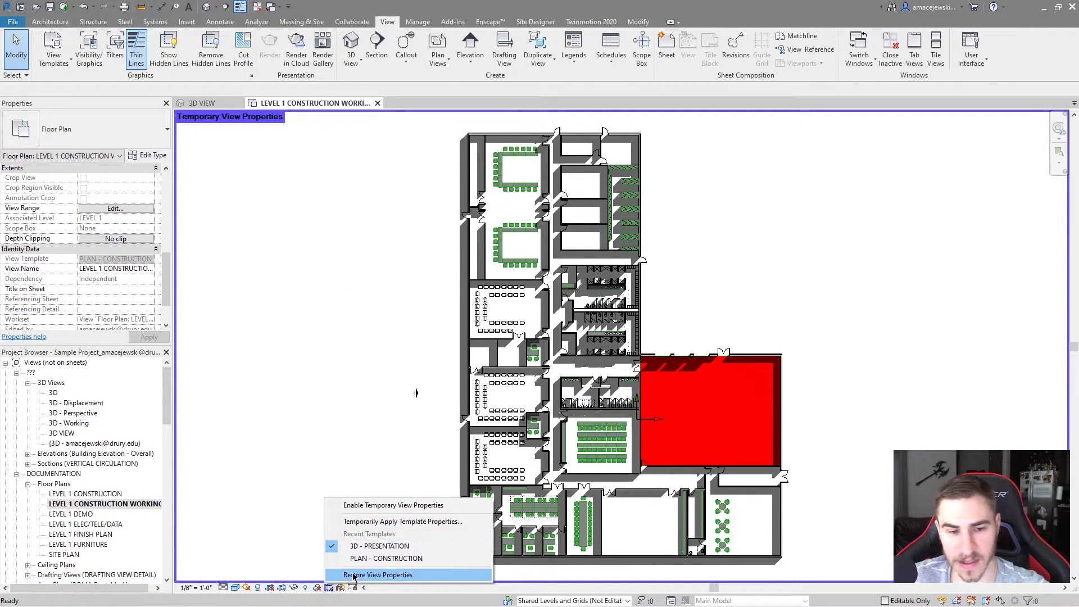
left_click(393, 575)
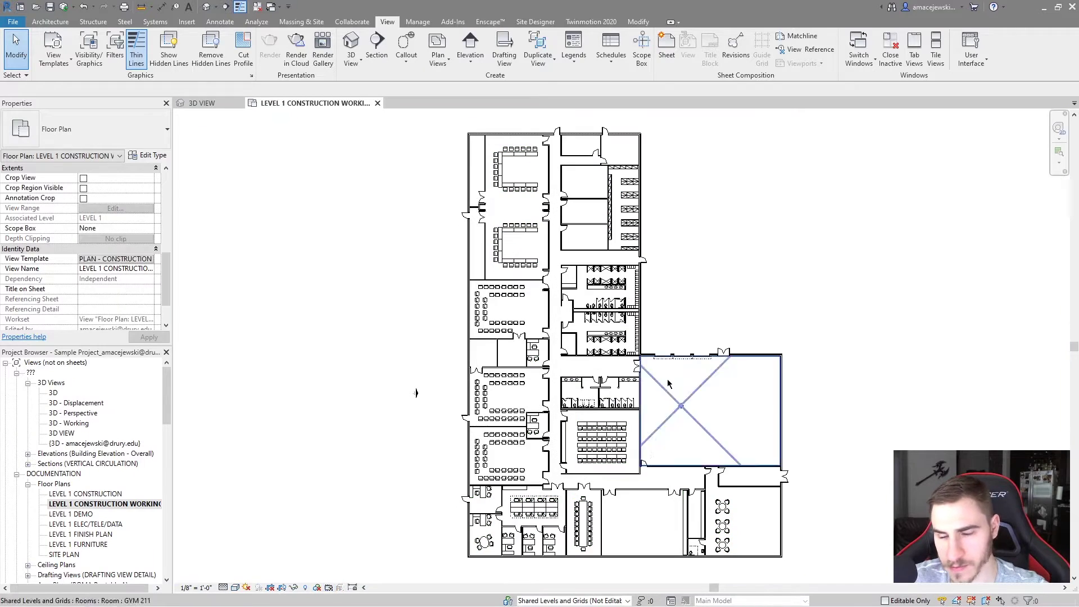
left_click(202, 102)
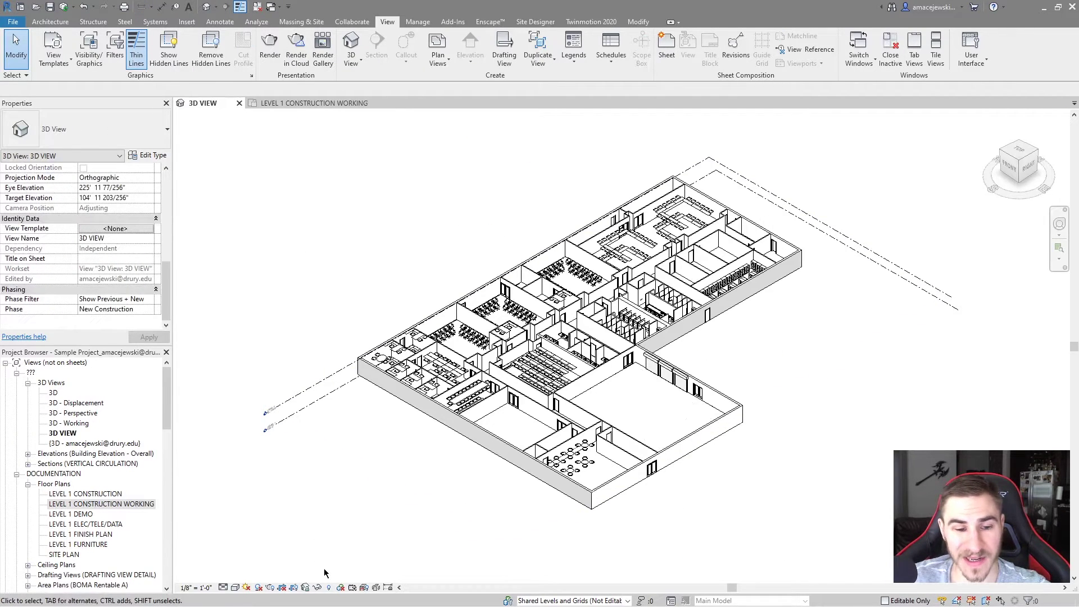
left_click(353, 587)
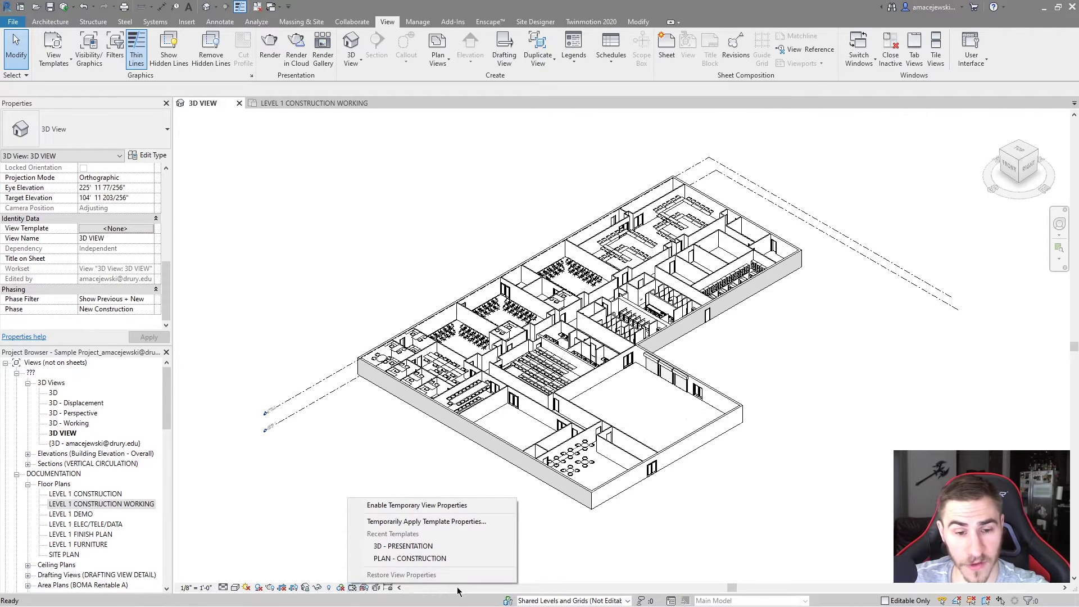